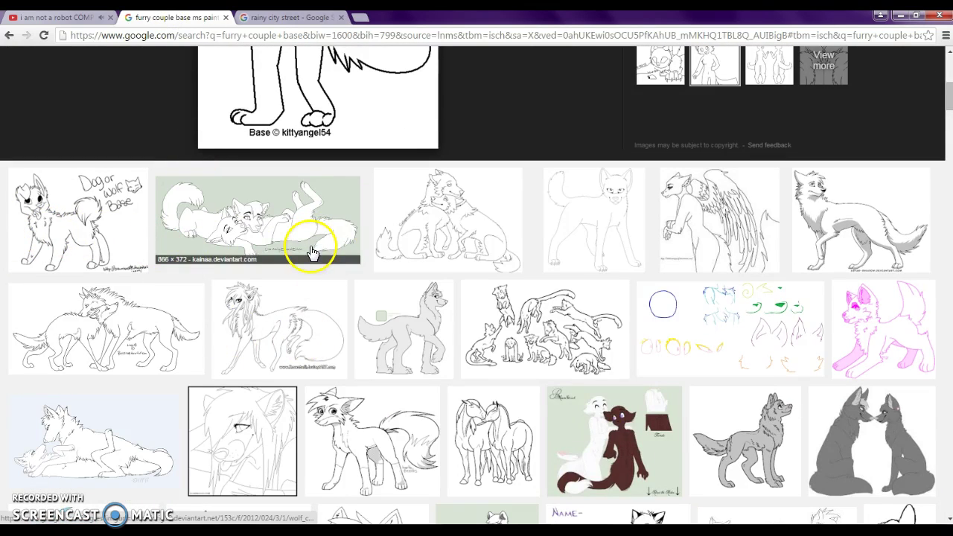
Replace "furry couple" in the image search with "sad furry" and search for "sad furry base ms paint".
{"action": "scroll", "coordinate": [596, 227], "scroll_direction": "down", "scroll_amount": 3}
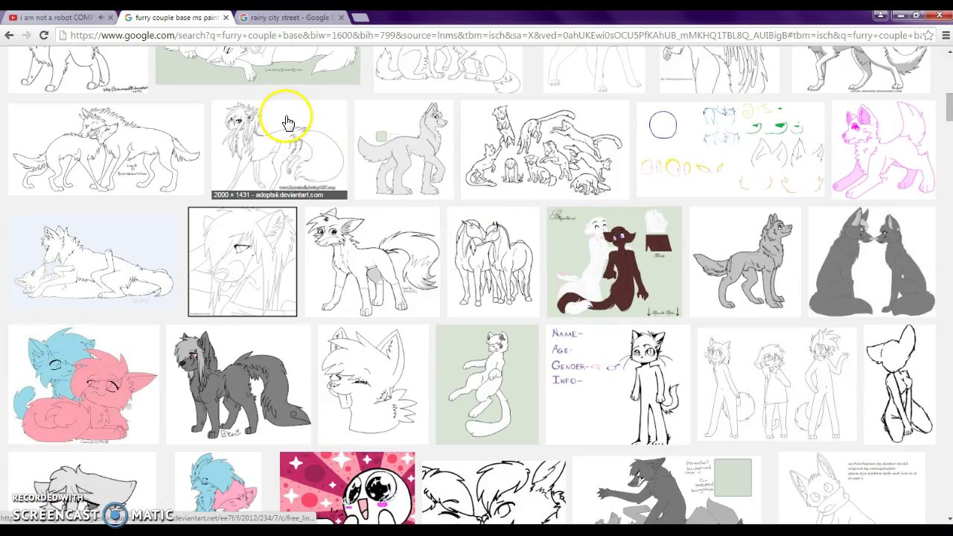
{"action": "scroll", "coordinate": [289, 181], "scroll_direction": "down", "scroll_amount": 2}
{"action": "scroll", "coordinate": [289, 181], "scroll_direction": "up", "scroll_amount": 13}
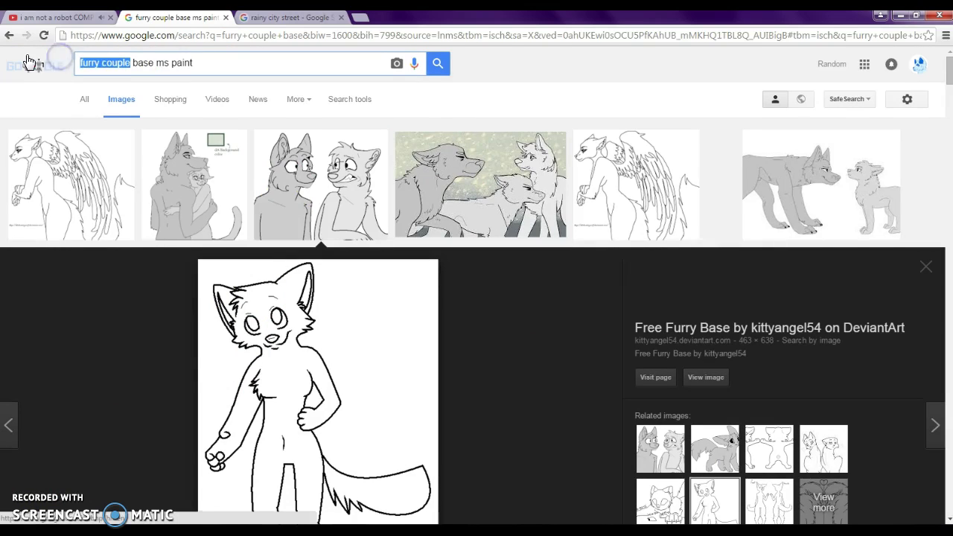
{"action": "key", "text": "BackSpace"}
{"action": "type", "text": "sad"}
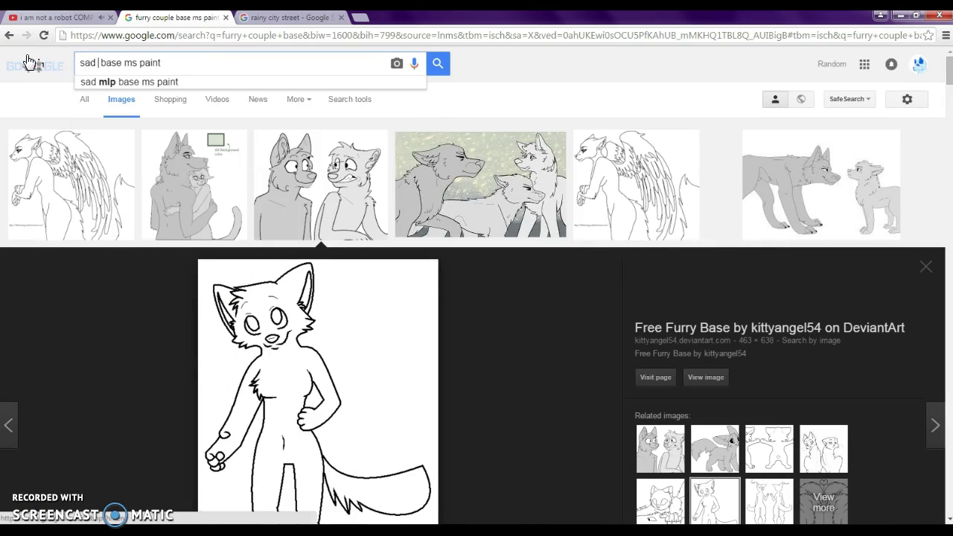
{"action": "type", "text": " furry"}
{"action": "key", "text": "Return"}
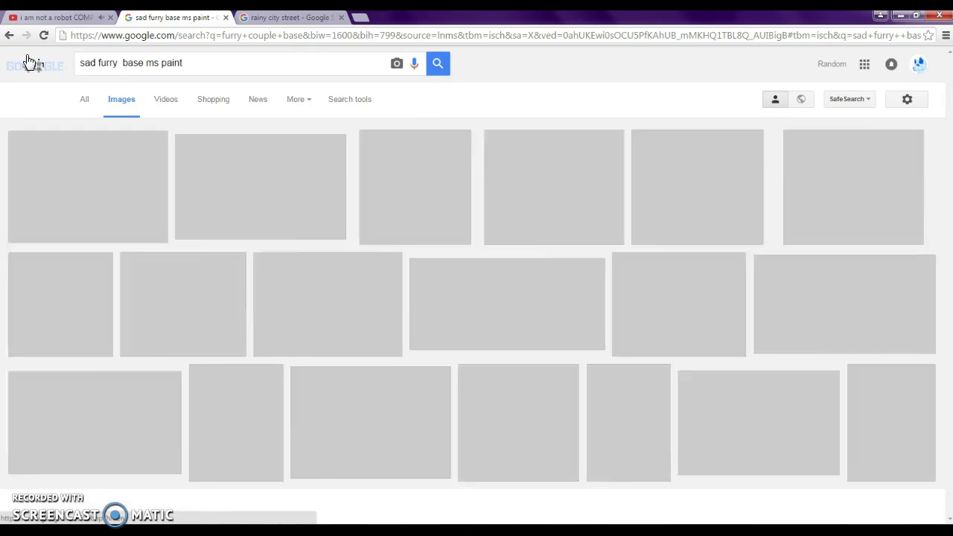
Remove the extra space from the query and run the image search for "sad furry base ms paint".
{"action": "scroll", "coordinate": [577, 332], "scroll_direction": "down", "scroll_amount": 3}
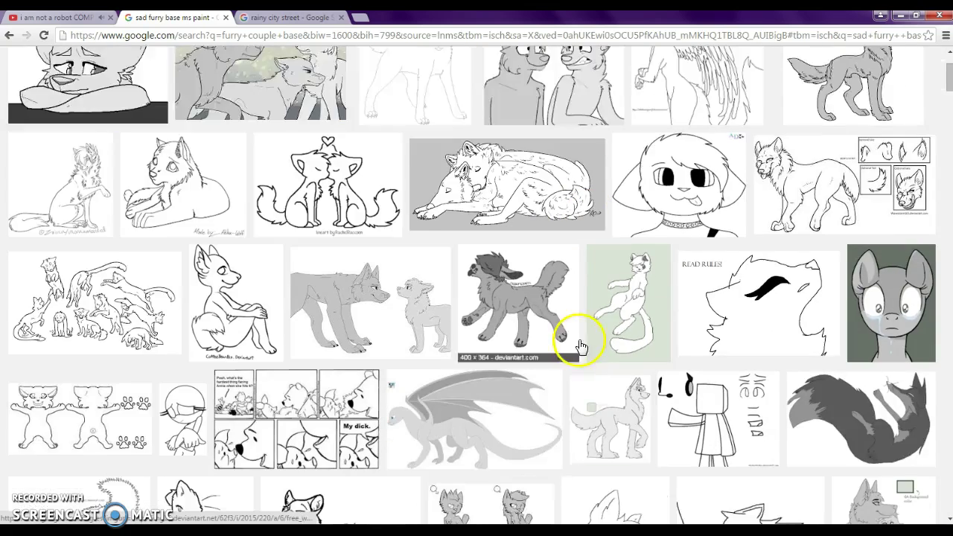
{"action": "scroll", "coordinate": [510, 332], "scroll_direction": "up", "scroll_amount": 3}
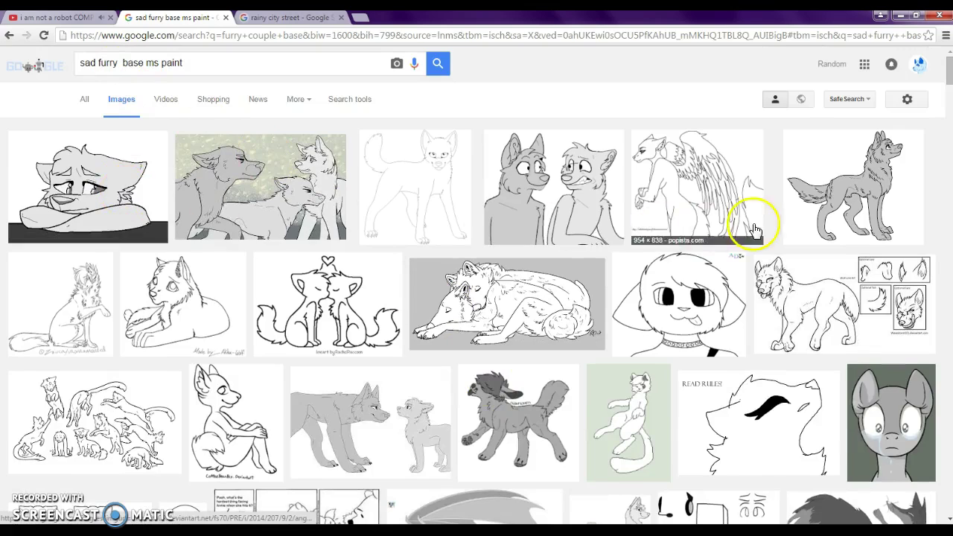
{"action": "scroll", "coordinate": [759, 237], "scroll_direction": "down", "scroll_amount": 3}
{"action": "scroll", "coordinate": [759, 246], "scroll_direction": "up", "scroll_amount": 3}
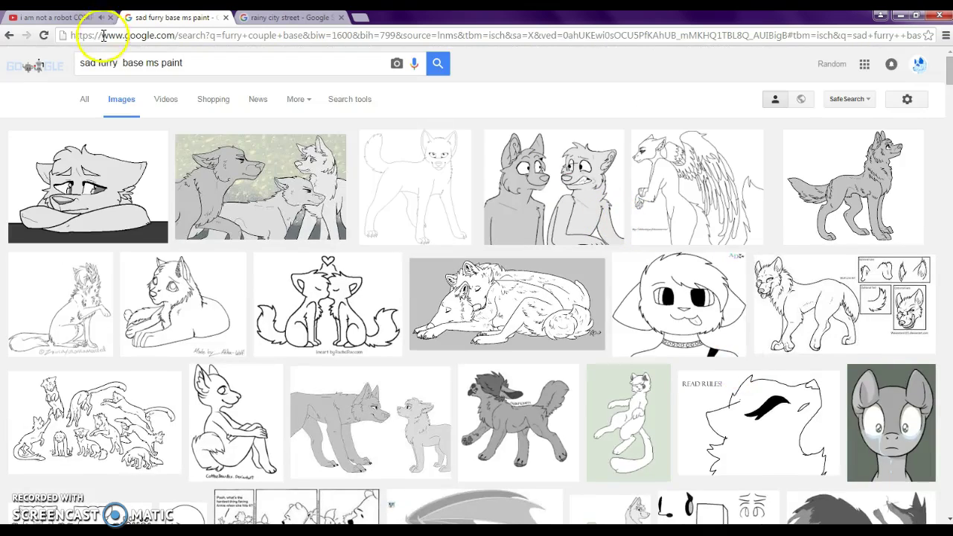
{"action": "left_click", "coordinate": [120, 63]}
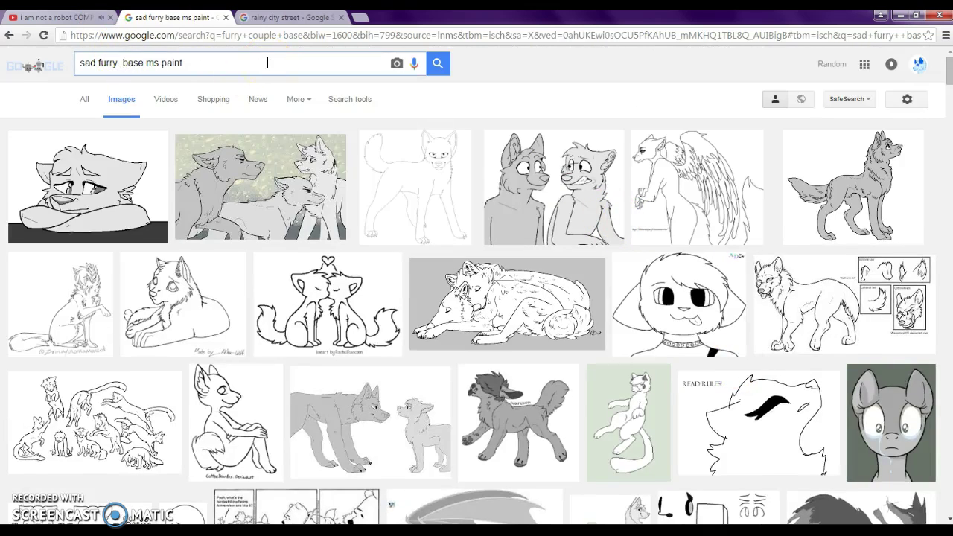
{"action": "key", "text": "Return"}
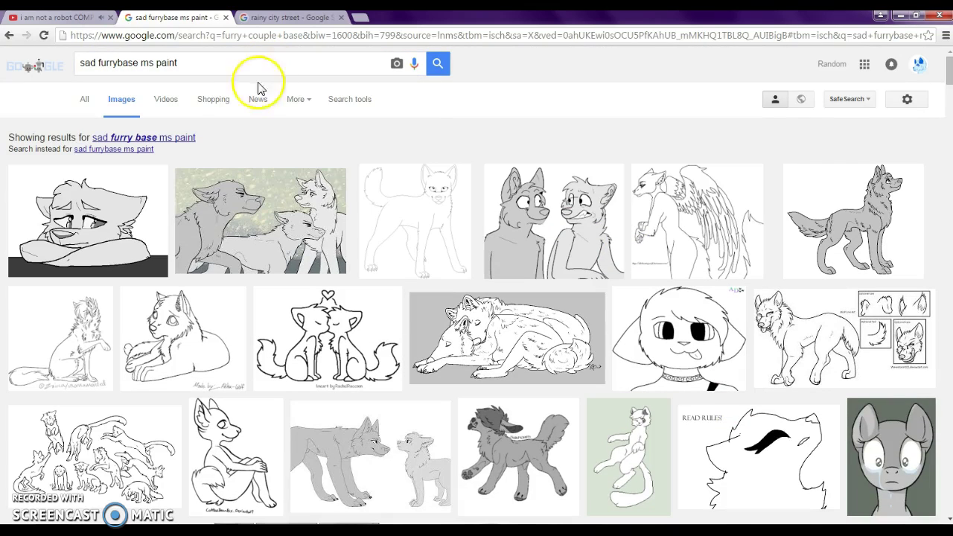
{"action": "left_click", "coordinate": [161, 137]}
Look through the image results for a suitable sad furry base.
{"action": "scroll", "coordinate": [544, 316], "scroll_direction": "down", "scroll_amount": 1}
{"action": "scroll", "coordinate": [545, 317], "scroll_direction": "down", "scroll_amount": 3}
{"action": "scroll", "coordinate": [543, 309], "scroll_direction": "up", "scroll_amount": 5}
{"action": "scroll", "coordinate": [531, 305], "scroll_direction": "down", "scroll_amount": 7}
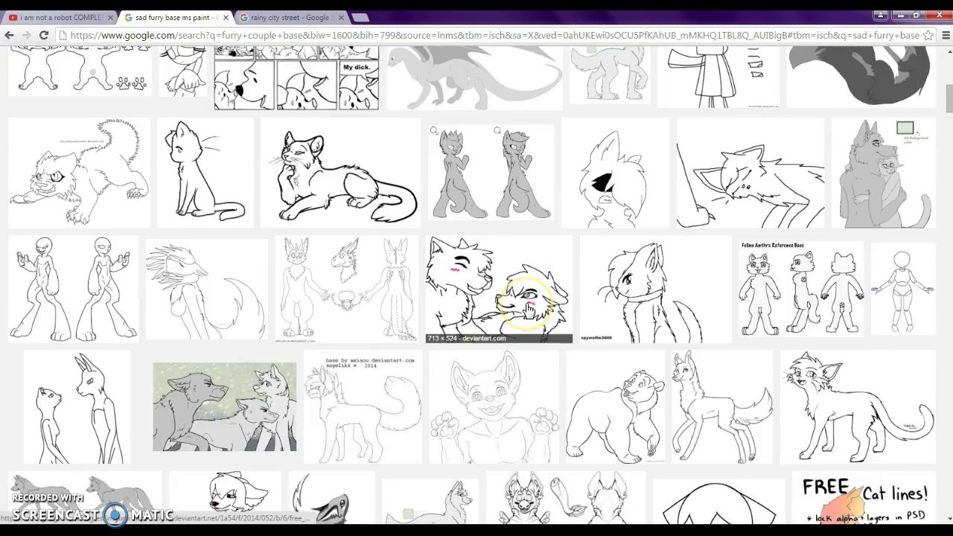
{"action": "scroll", "coordinate": [528, 309], "scroll_direction": "down", "scroll_amount": 2}
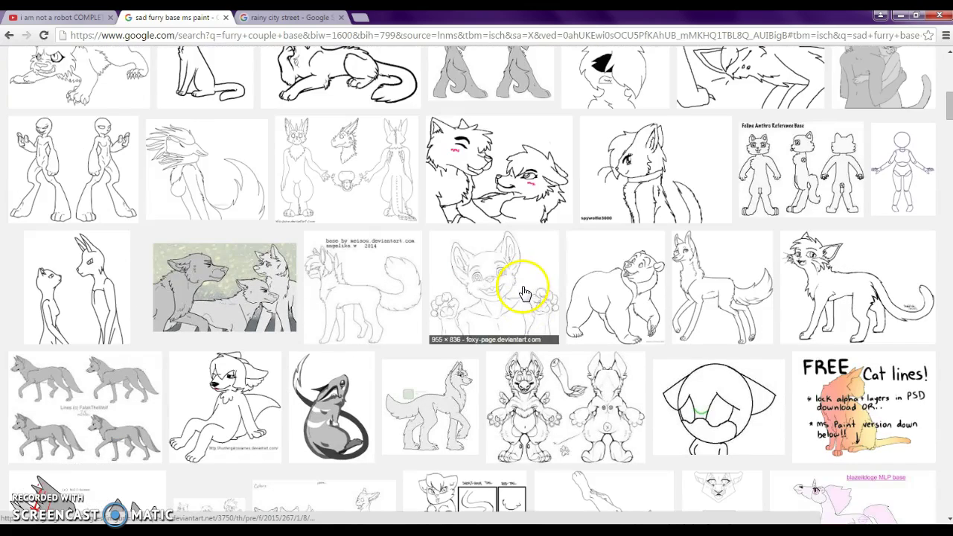
{"action": "scroll", "coordinate": [524, 294], "scroll_direction": "up", "scroll_amount": 9}
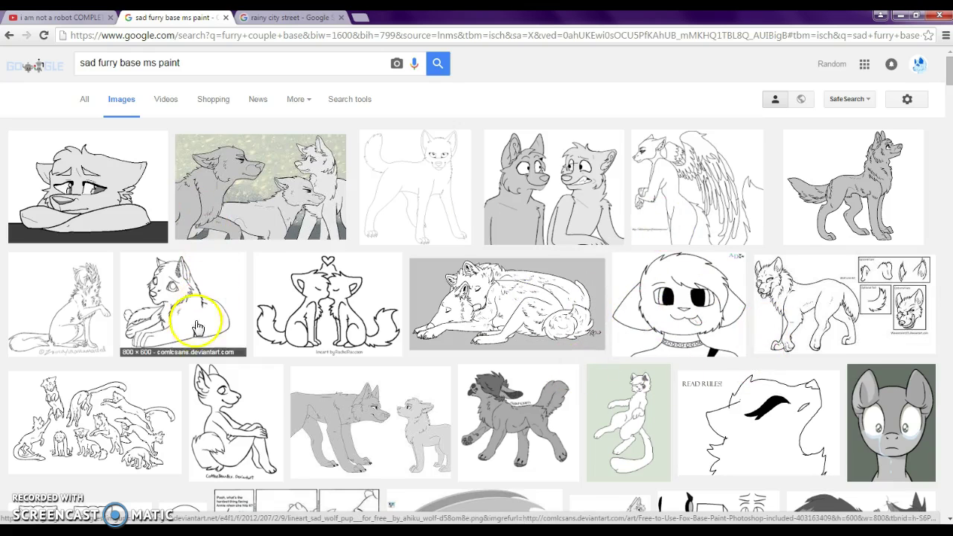
Switch to YouTube and play the suggested video "Wires - OC PMV MAP [COMPLETE]".
{"action": "left_click", "coordinate": [70, 17]}
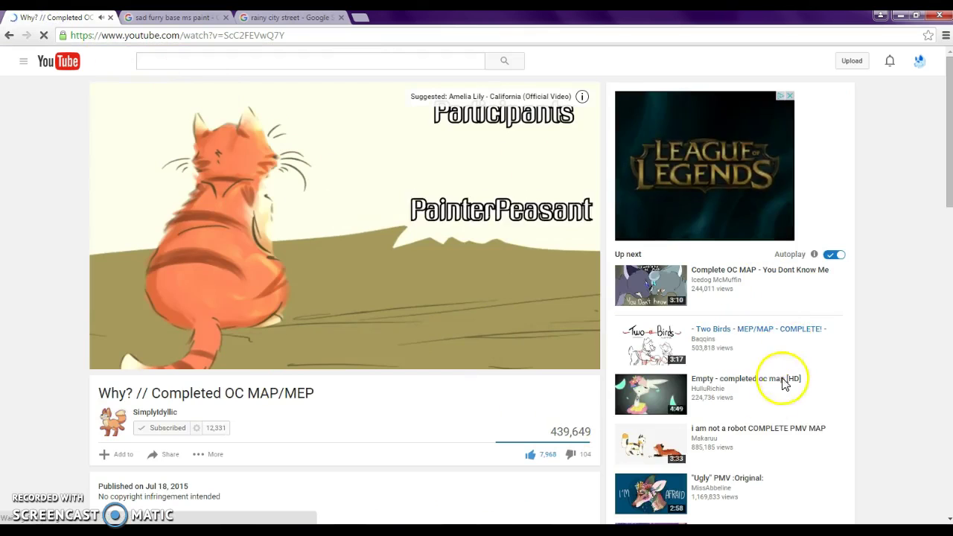
{"action": "scroll", "coordinate": [747, 477], "scroll_direction": "down", "scroll_amount": 2}
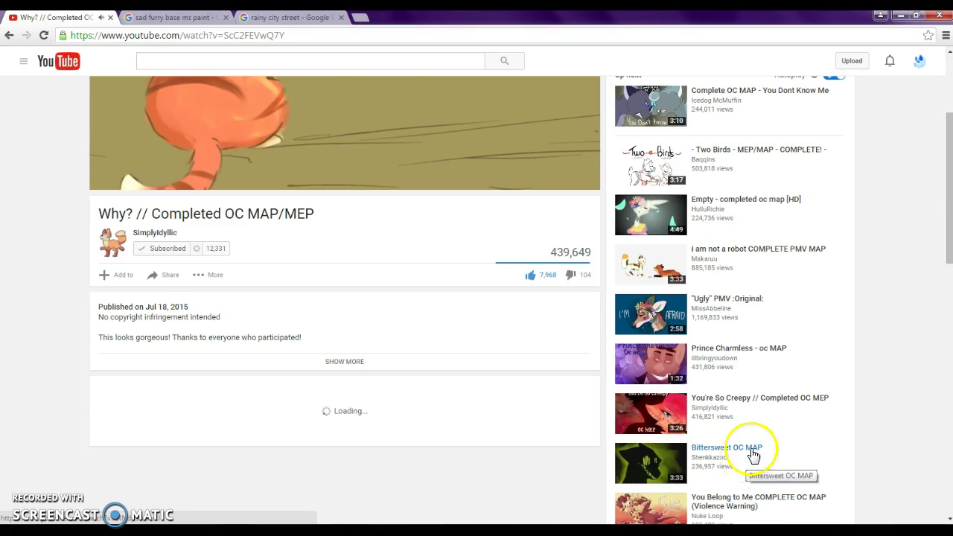
{"action": "scroll", "coordinate": [754, 451], "scroll_direction": "down", "scroll_amount": 2}
{"action": "scroll", "coordinate": [719, 404], "scroll_direction": "down", "scroll_amount": 2}
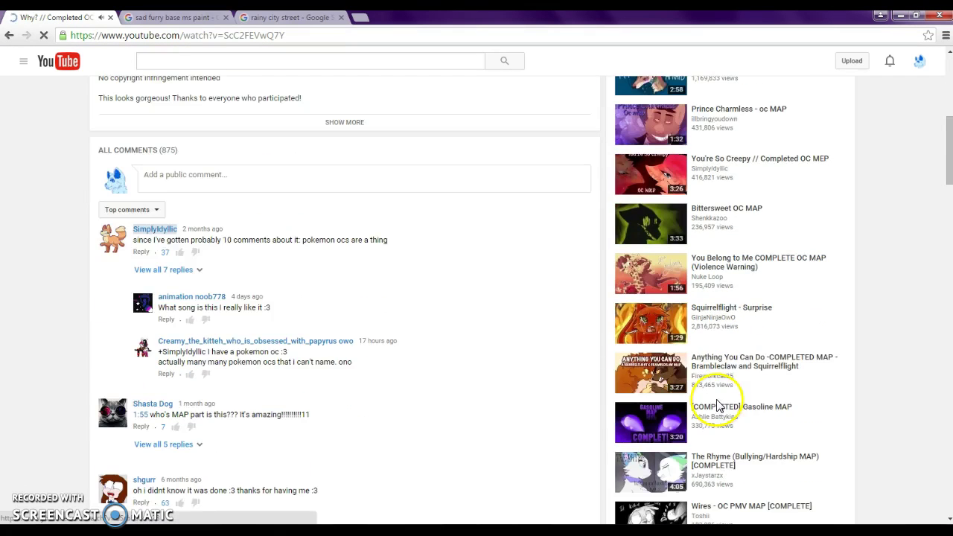
{"action": "scroll", "coordinate": [704, 484], "scroll_direction": "down", "scroll_amount": 1}
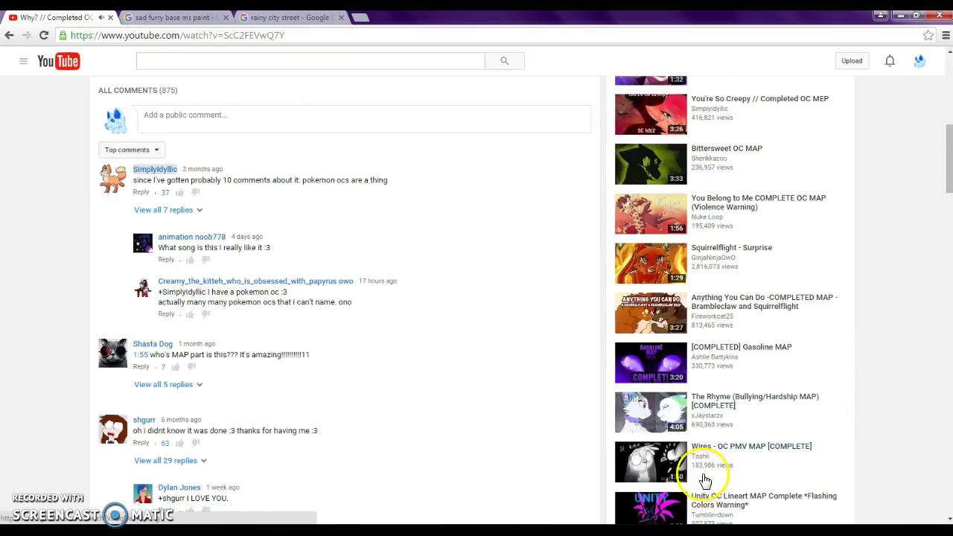
{"action": "scroll", "coordinate": [711, 473], "scroll_direction": "down", "scroll_amount": 2}
{"action": "left_click", "coordinate": [745, 336]}
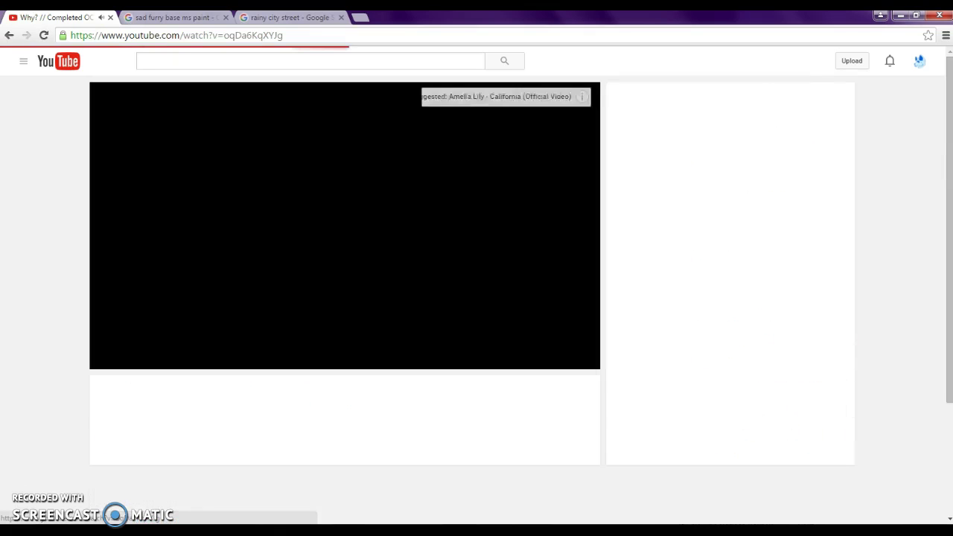
Return to the "sad furry base ms paint" image results and examine the whole list for a base to use.
{"action": "left_click", "coordinate": [149, 17]}
{"action": "scroll", "coordinate": [320, 163], "scroll_direction": "down", "scroll_amount": 5}
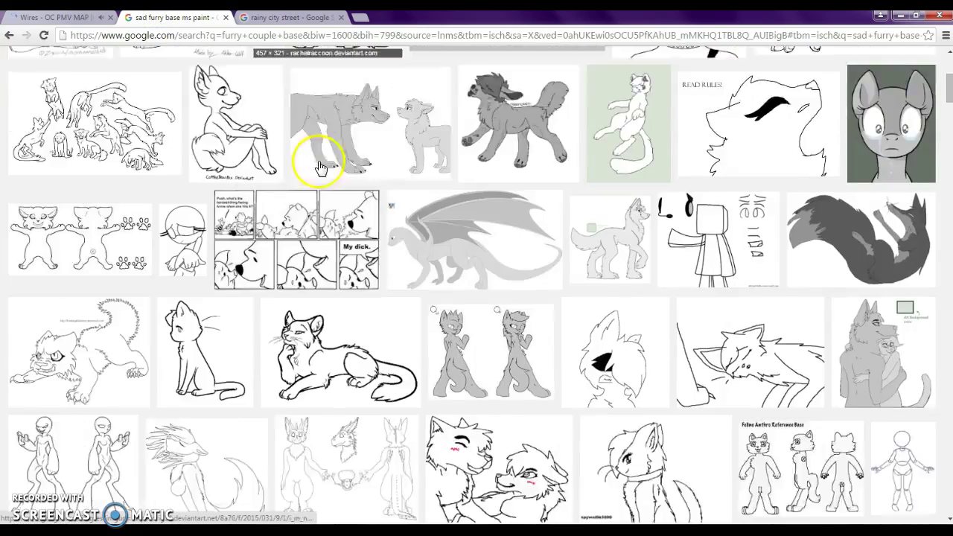
{"action": "scroll", "coordinate": [321, 166], "scroll_direction": "down", "scroll_amount": 8}
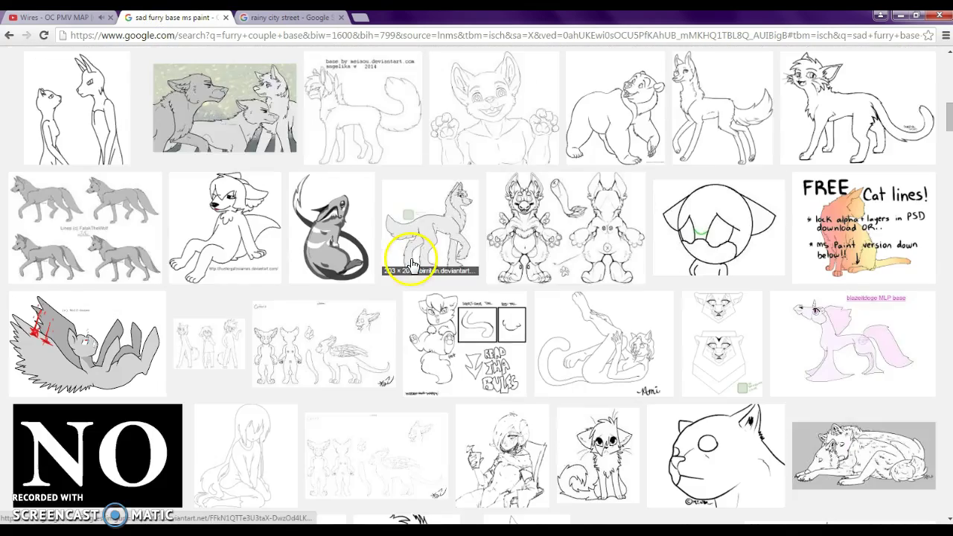
{"action": "scroll", "coordinate": [411, 265], "scroll_direction": "down", "scroll_amount": 2}
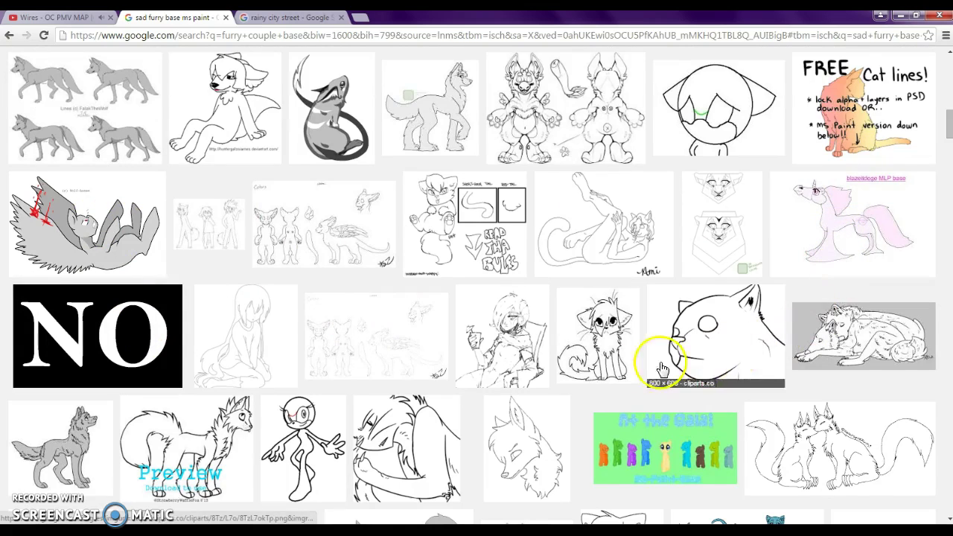
{"action": "scroll", "coordinate": [662, 368], "scroll_direction": "down", "scroll_amount": 4}
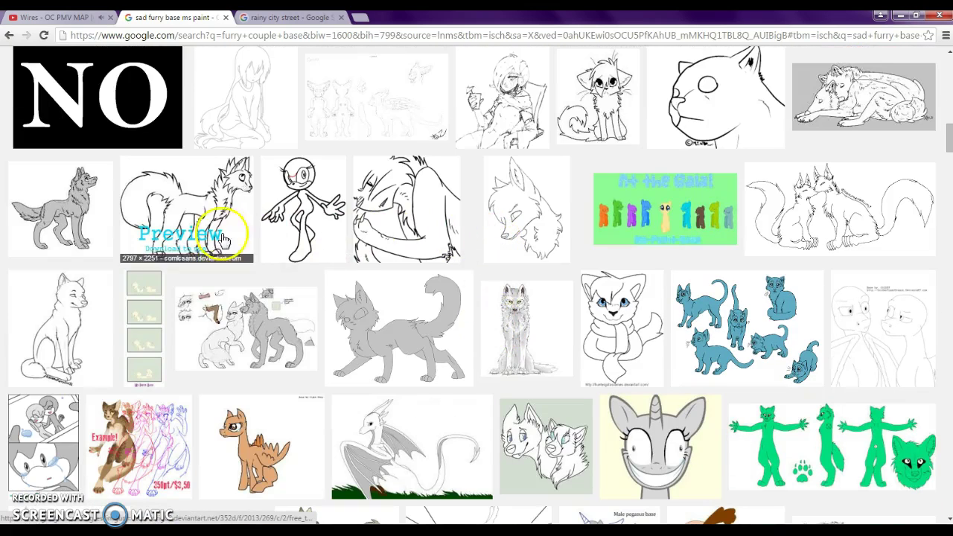
{"action": "scroll", "coordinate": [266, 255], "scroll_direction": "down", "scroll_amount": 3}
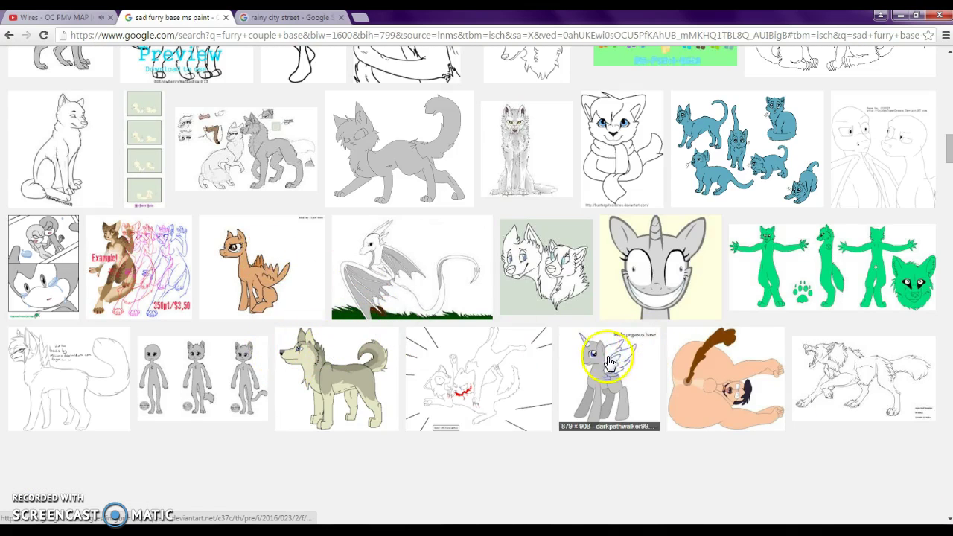
{"action": "scroll", "coordinate": [566, 328], "scroll_direction": "up", "scroll_amount": 5}
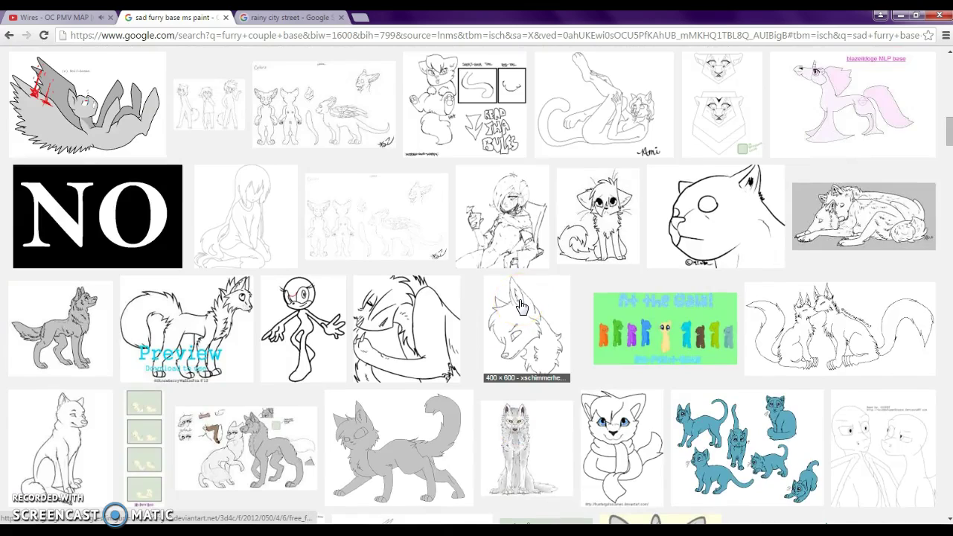
{"action": "scroll", "coordinate": [521, 305], "scroll_direction": "up", "scroll_amount": 4}
{"action": "scroll", "coordinate": [520, 304], "scroll_direction": "up", "scroll_amount": 6}
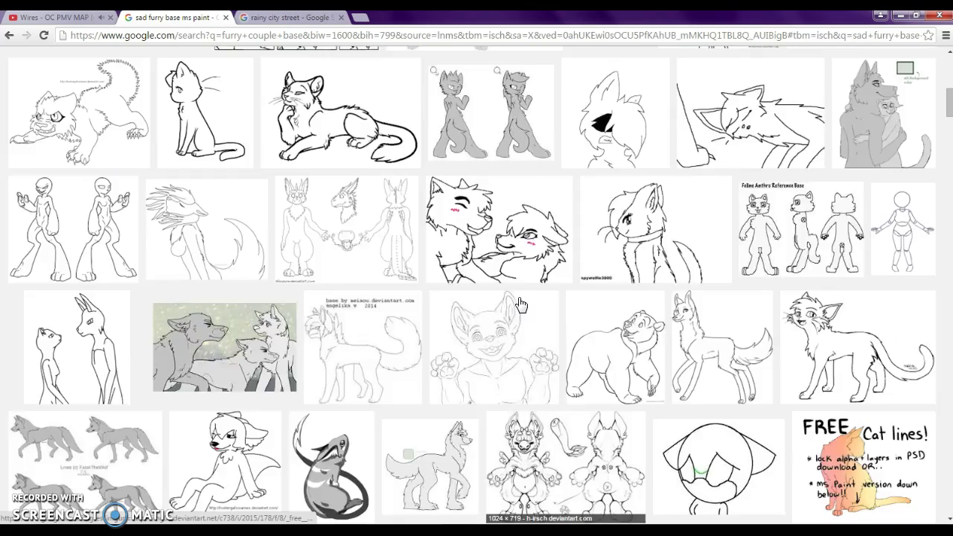
{"action": "scroll", "coordinate": [521, 304], "scroll_direction": "up", "scroll_amount": 4}
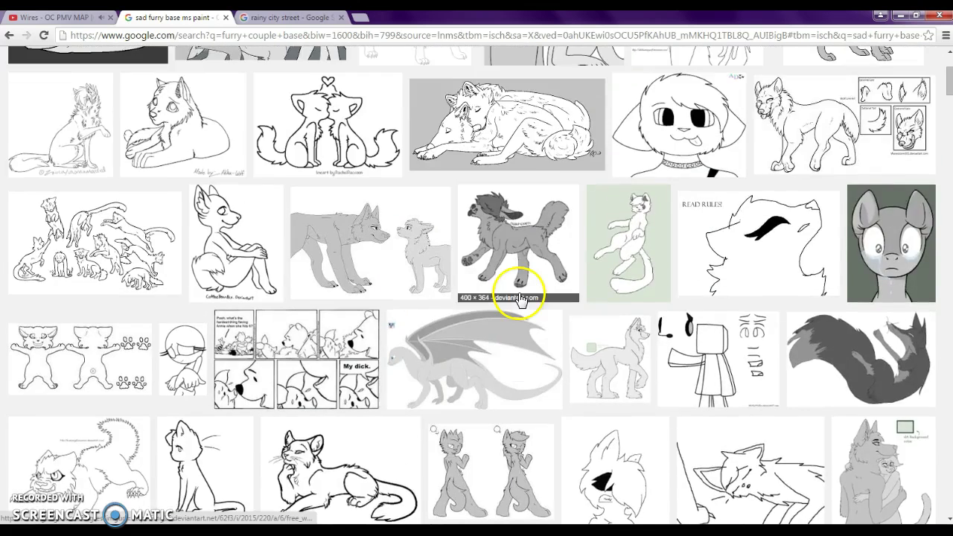
{"action": "scroll", "coordinate": [521, 293], "scroll_direction": "up", "scroll_amount": 3}
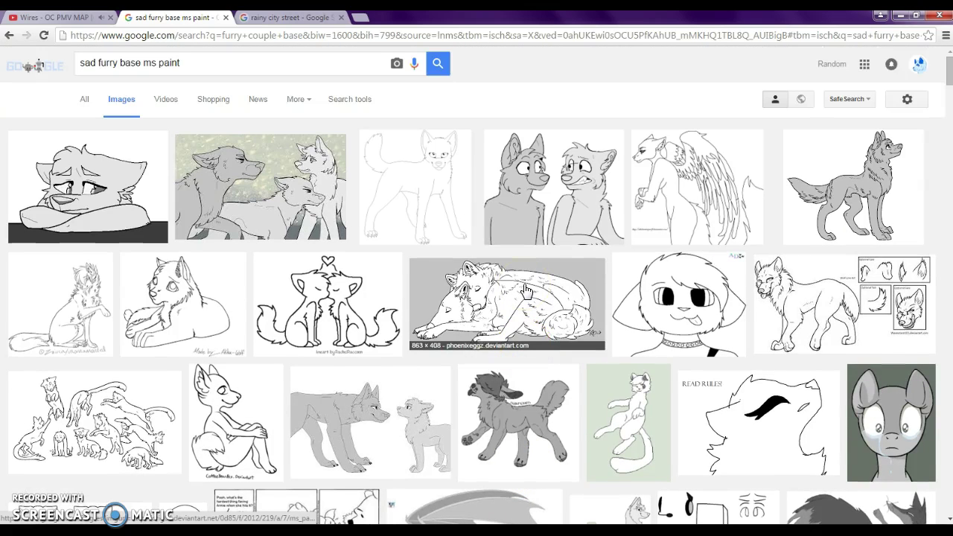
{"action": "left_click", "coordinate": [544, 180]}
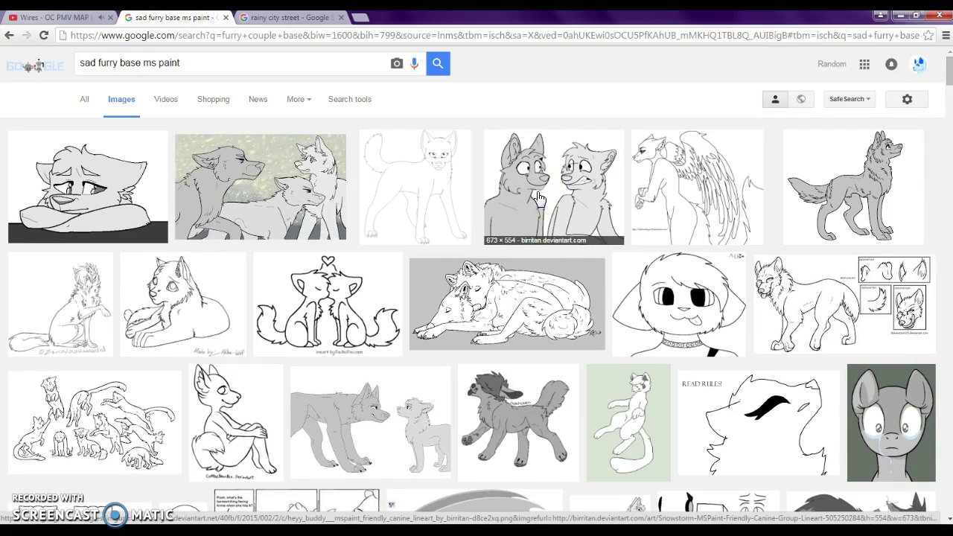
{"action": "left_click", "coordinate": [119, 195]}
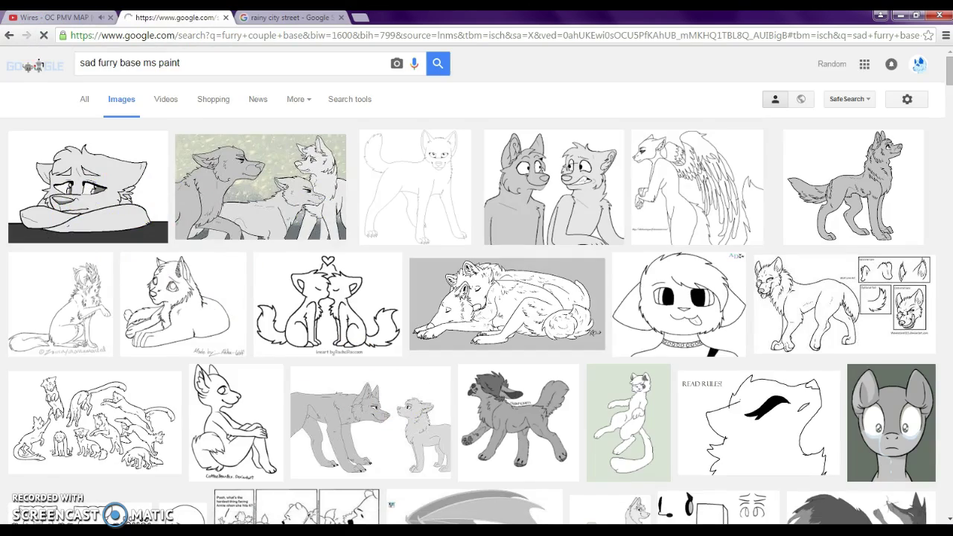
Close the "rainy city street" search and return to the furry base image results.
{"action": "left_click", "coordinate": [70, 18]}
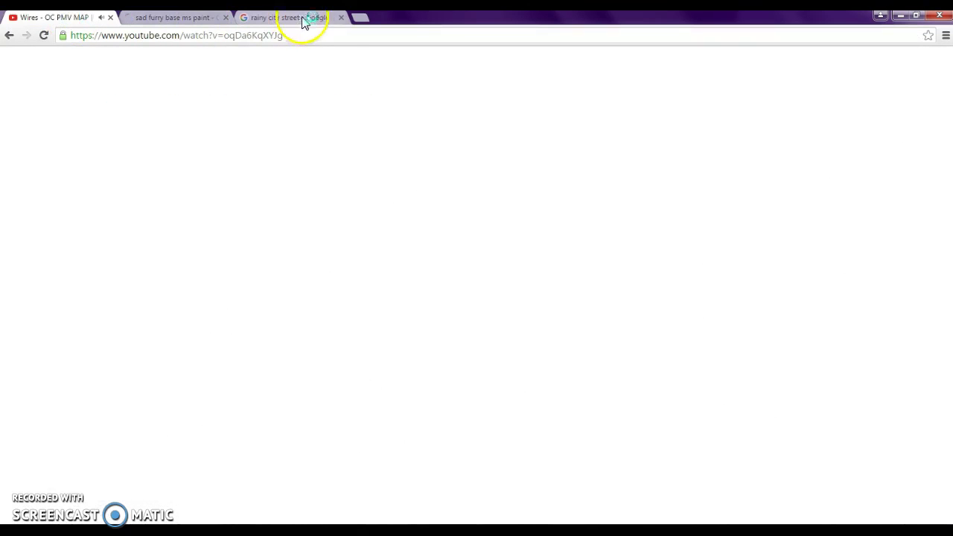
{"action": "left_click", "coordinate": [339, 16]}
{"action": "left_click", "coordinate": [169, 21]}
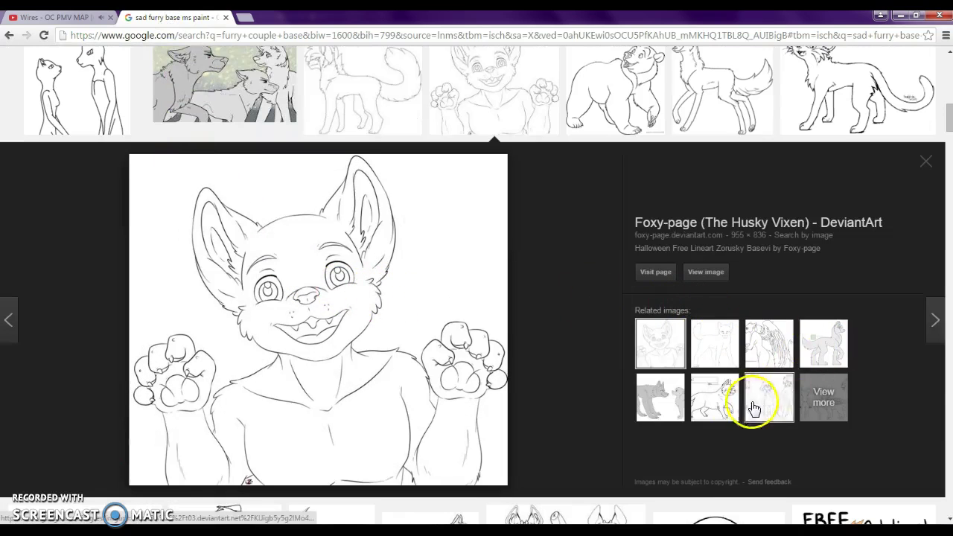
Open the "Sad Puppy MSPaint Lineart" result, copy its image and switch to Paint.
{"action": "scroll", "coordinate": [179, 134], "scroll_direction": "up", "scroll_amount": 5}
{"action": "scroll", "coordinate": [115, 199], "scroll_direction": "up", "scroll_amount": 6}
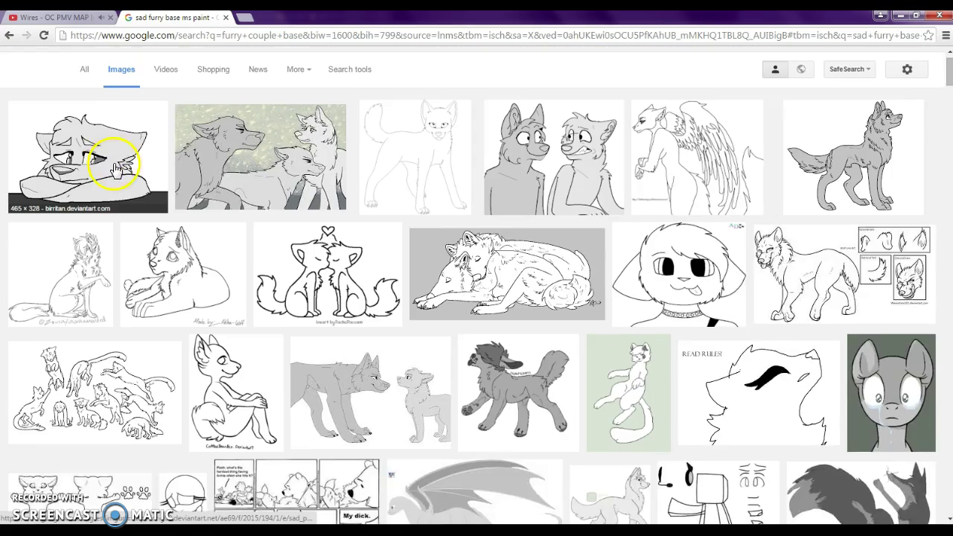
{"action": "left_click", "coordinate": [114, 176]}
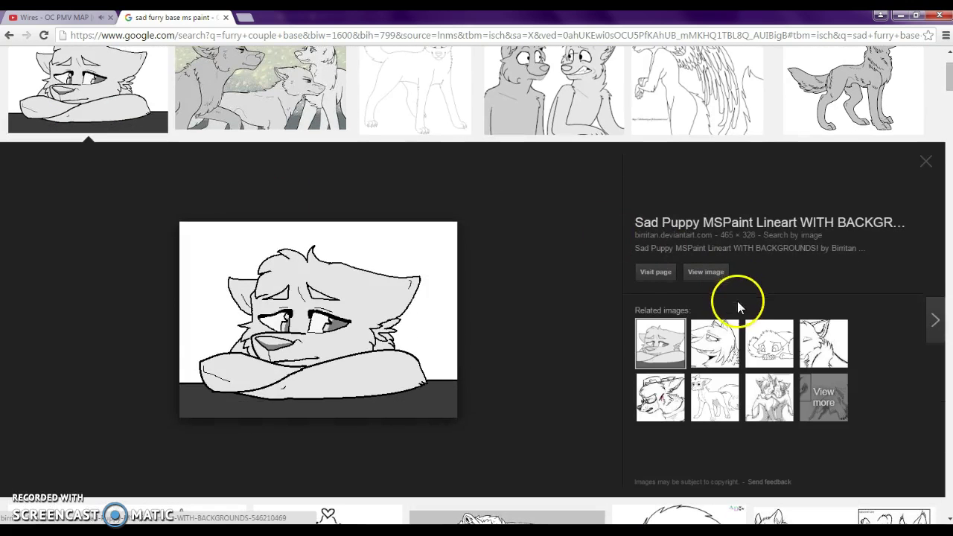
{"action": "right_click", "coordinate": [395, 358]}
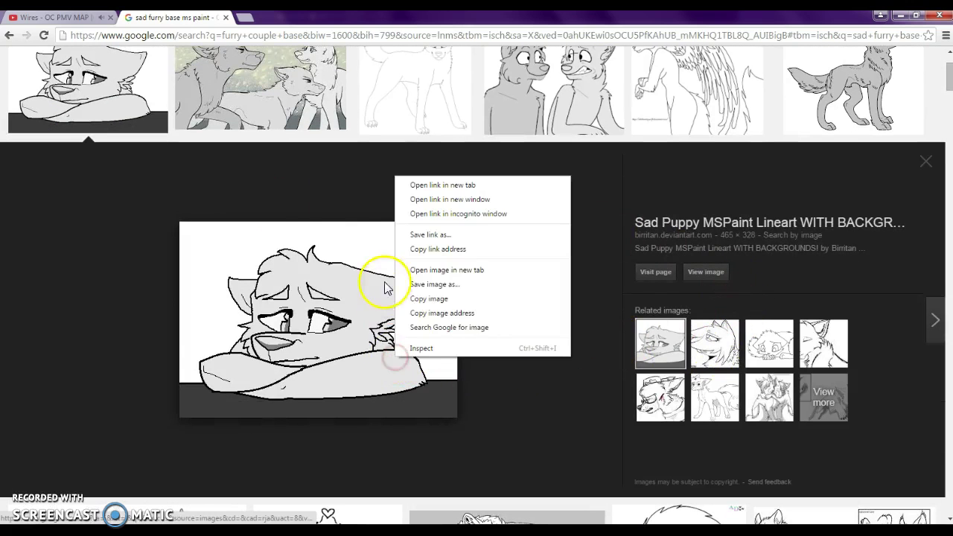
{"action": "left_click", "coordinate": [420, 300]}
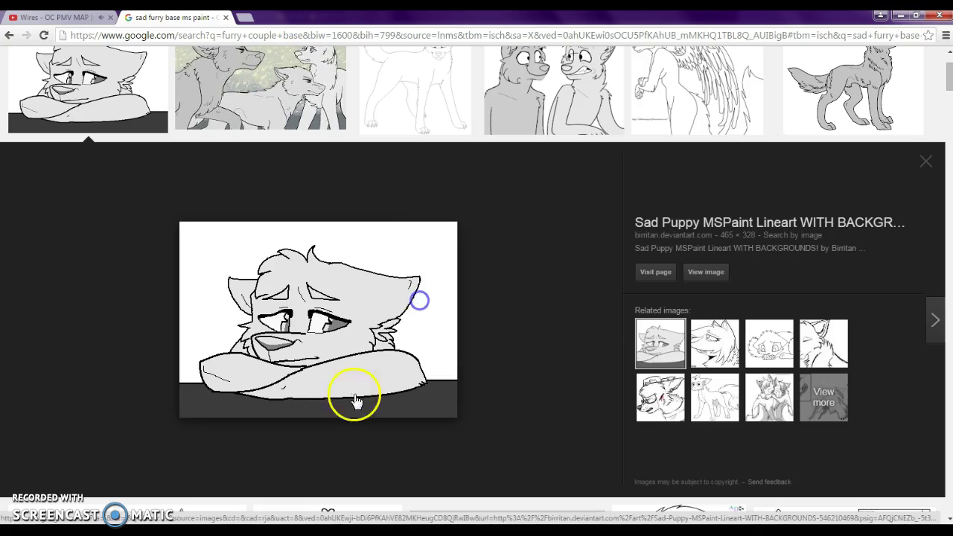
{"action": "left_click", "coordinate": [128, 530]}
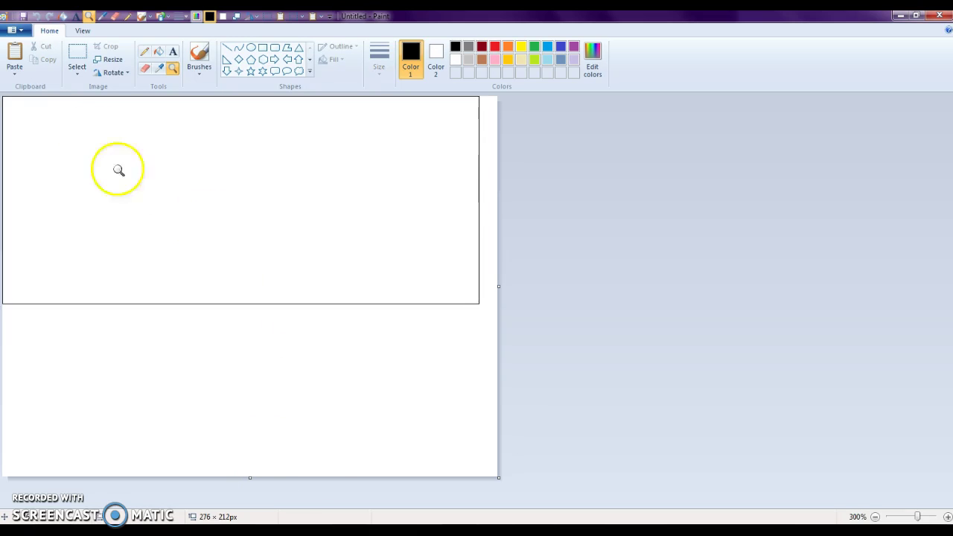
Paste the copied sad puppy lineart onto the blank canvas and magnify it to 400%.
{"action": "left_click", "coordinate": [14, 55]}
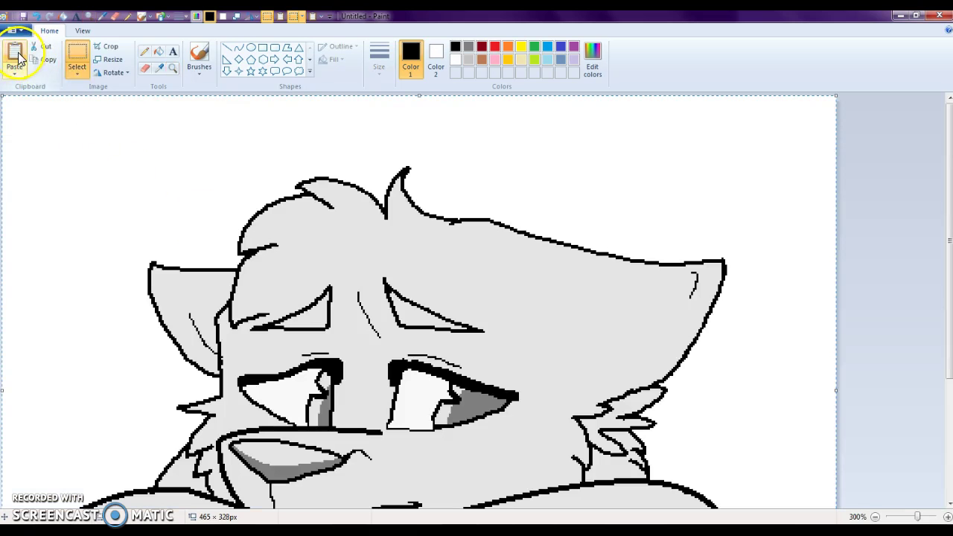
{"action": "left_click", "coordinate": [170, 70]}
{"action": "right_click", "coordinate": [249, 141]}
{"action": "right_click", "coordinate": [260, 180]}
{"action": "left_click", "coordinate": [304, 217]}
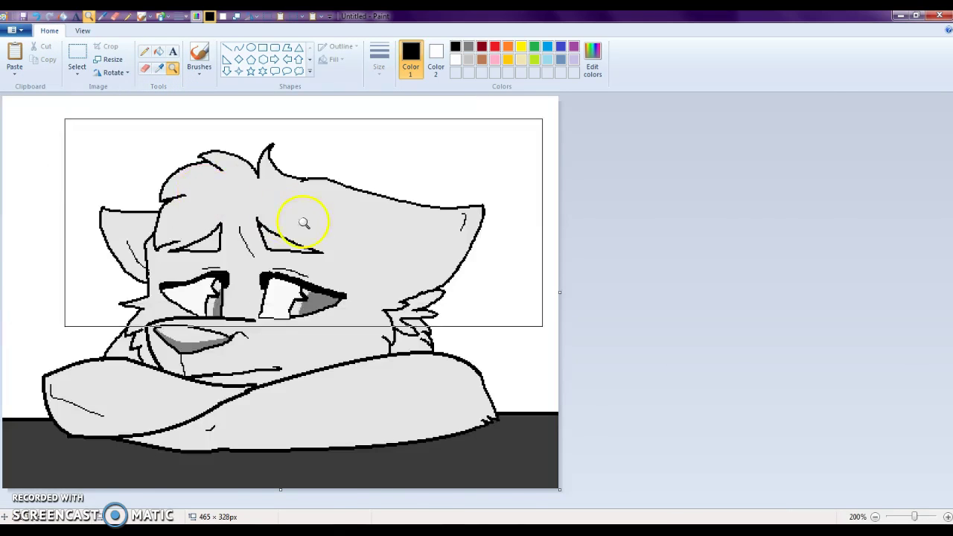
{"action": "left_click", "coordinate": [423, 252]}
{"action": "left_click", "coordinate": [462, 208]}
Mix a very dark grey custom colour and set it as the drawing colour.
{"action": "left_click", "coordinate": [593, 58]}
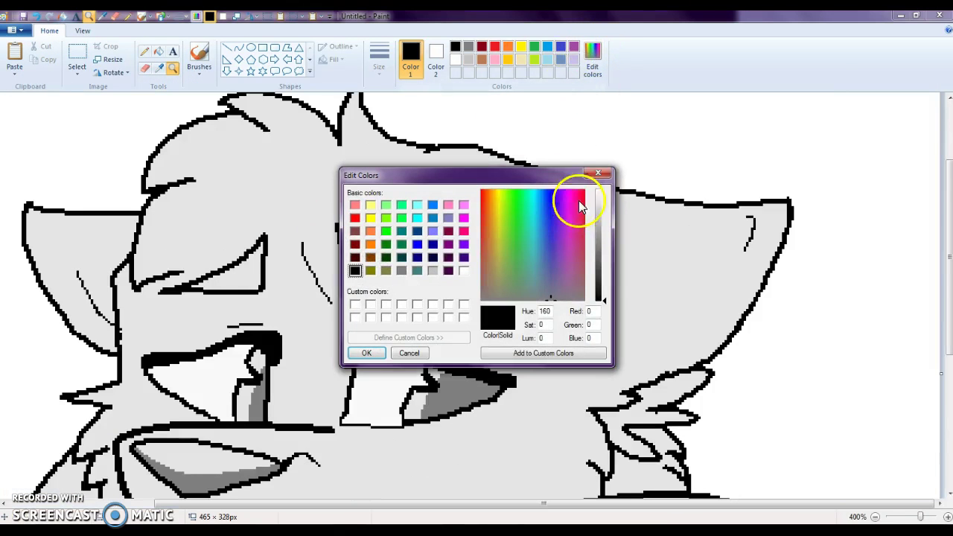
{"action": "left_click", "coordinate": [599, 283]}
{"action": "left_click", "coordinate": [496, 357]}
{"action": "left_click", "coordinate": [381, 353]}
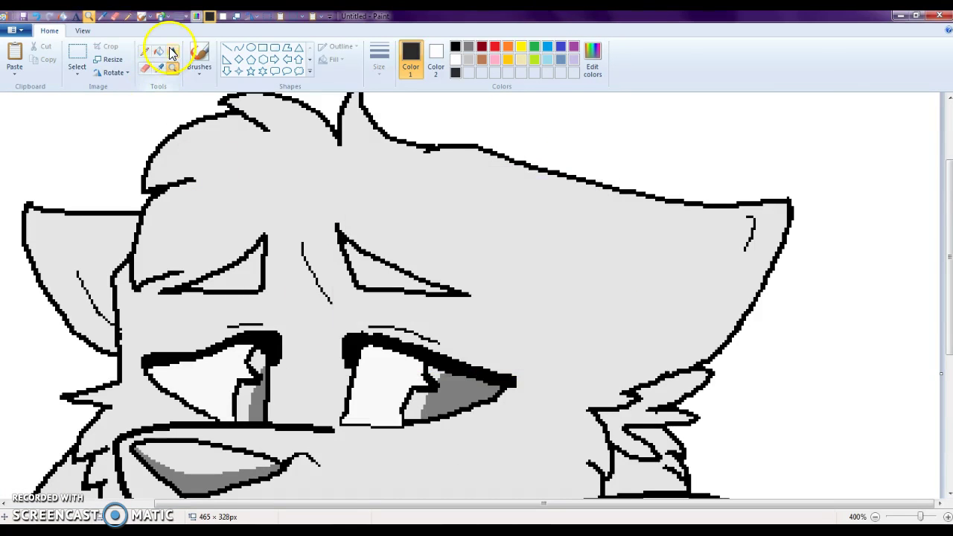
Fill the puppy's head, ears, neck fur, cheek tufts and both arms with the very dark grey.
{"action": "left_click", "coordinate": [160, 51]}
{"action": "left_click", "coordinate": [240, 198]}
{"action": "left_click", "coordinate": [86, 262]}
{"action": "scroll", "coordinate": [216, 345], "scroll_direction": "down", "scroll_amount": 3}
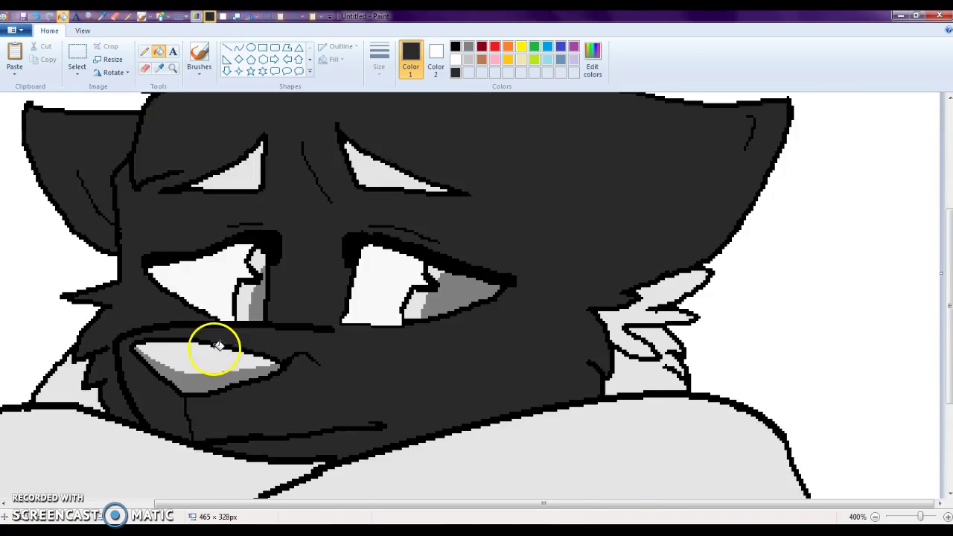
{"action": "scroll", "coordinate": [215, 344], "scroll_direction": "down", "scroll_amount": 3}
{"action": "left_click", "coordinate": [212, 362]}
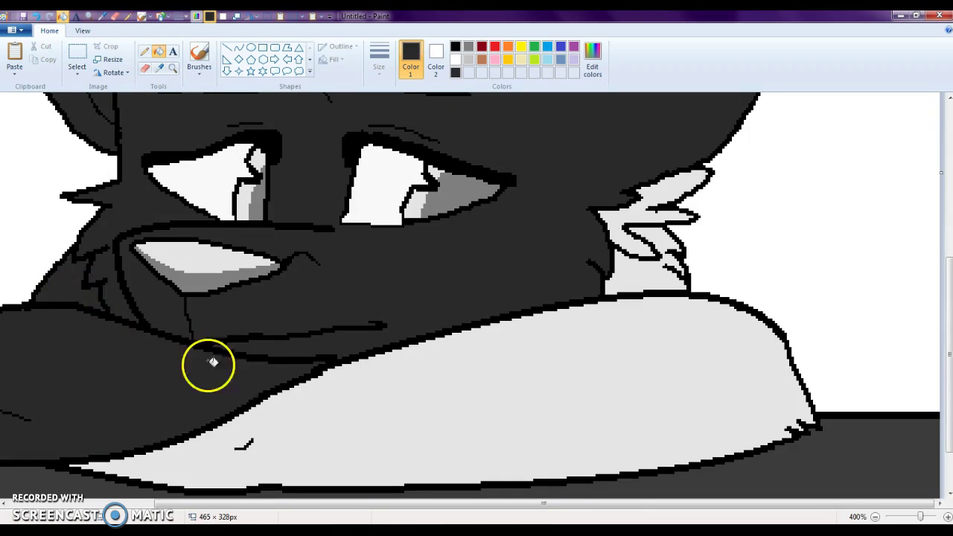
{"action": "left_click", "coordinate": [324, 396]}
{"action": "left_click", "coordinate": [645, 273]}
{"action": "left_click", "coordinate": [617, 221]}
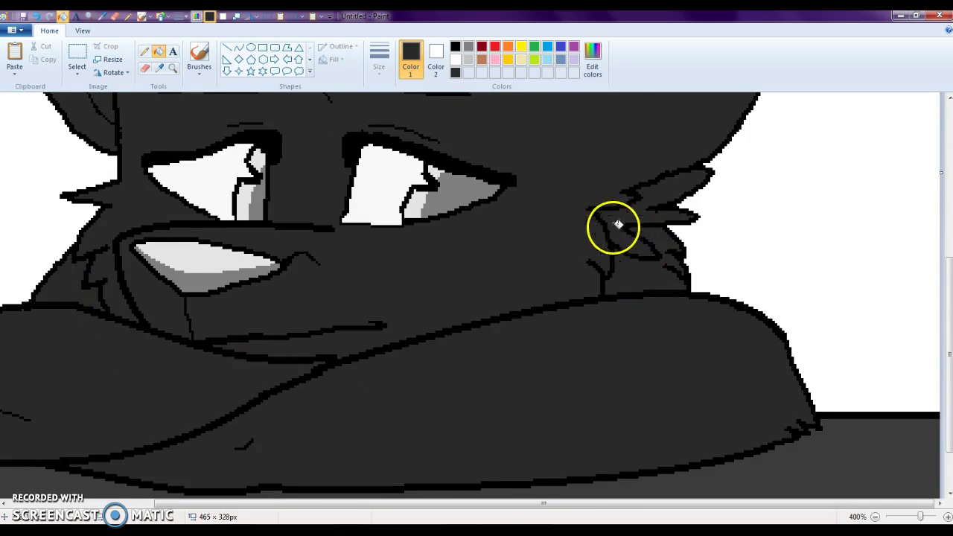
Mix a medium grey custom colour with red, green and blue at 81 and fill both eyebrow markings with it.
{"action": "scroll", "coordinate": [617, 224], "scroll_direction": "up", "scroll_amount": 3}
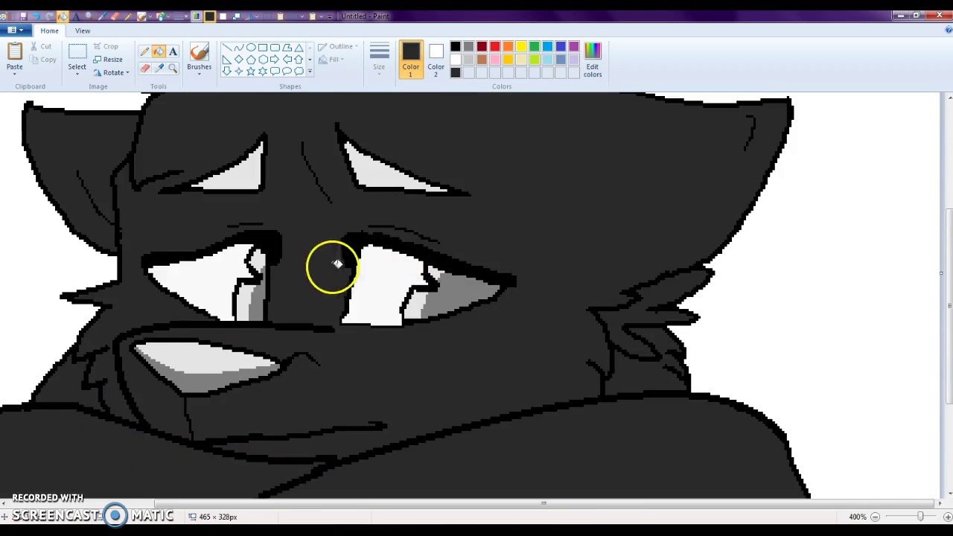
{"action": "left_click", "coordinate": [594, 56]}
{"action": "left_click_drag", "start_coordinate": [602, 249], "coordinate": [601, 265]}
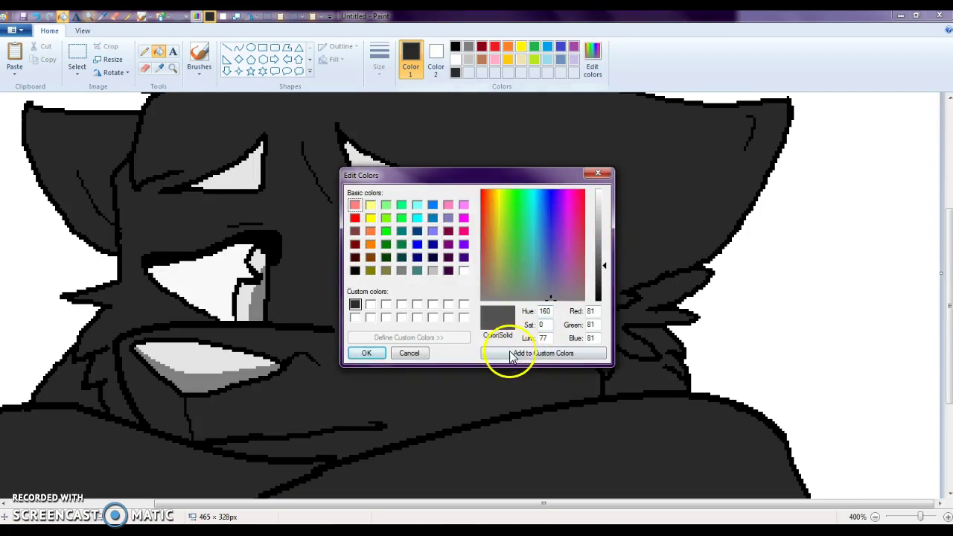
{"action": "left_click", "coordinate": [366, 352]}
{"action": "left_click", "coordinate": [359, 156]}
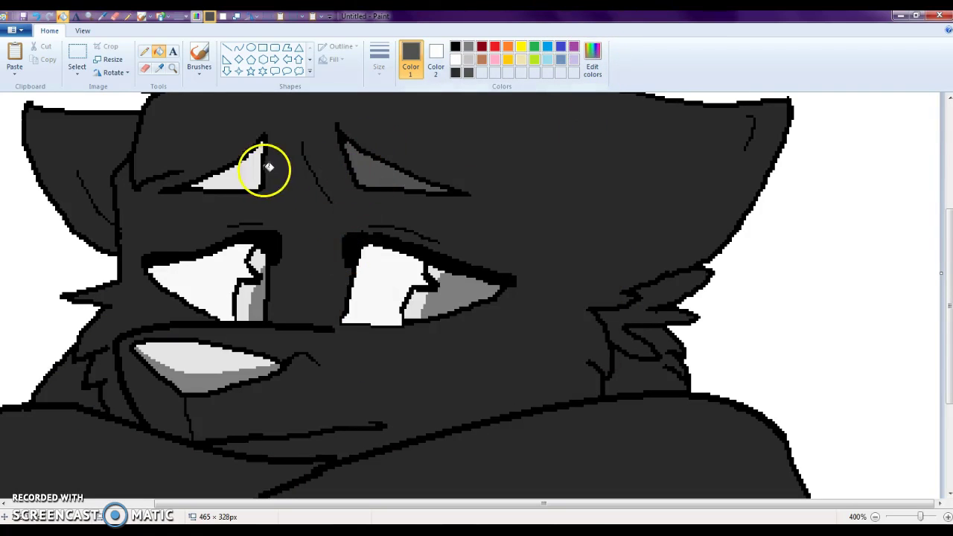
{"action": "left_click", "coordinate": [261, 170]}
Draw a jagged medium grey pencil line from the muzzle bridge across the cheek to the arm and fill the muzzle below it.
{"action": "left_click", "coordinate": [144, 52]}
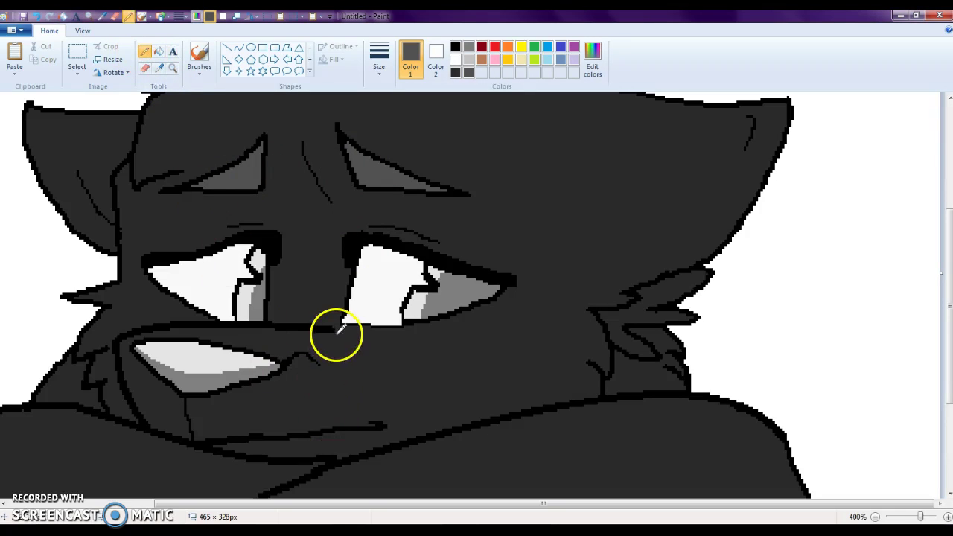
{"action": "mouse_move", "coordinate": [332, 331]}
{"action": "left_mouse_down"}
{"action": "mouse_move", "coordinate": [467, 346]}
{"action": "mouse_move", "coordinate": [515, 359]}
{"action": "mouse_move", "coordinate": [531, 380]}
{"action": "mouse_move", "coordinate": [588, 396]}
{"action": "left_mouse_up"}
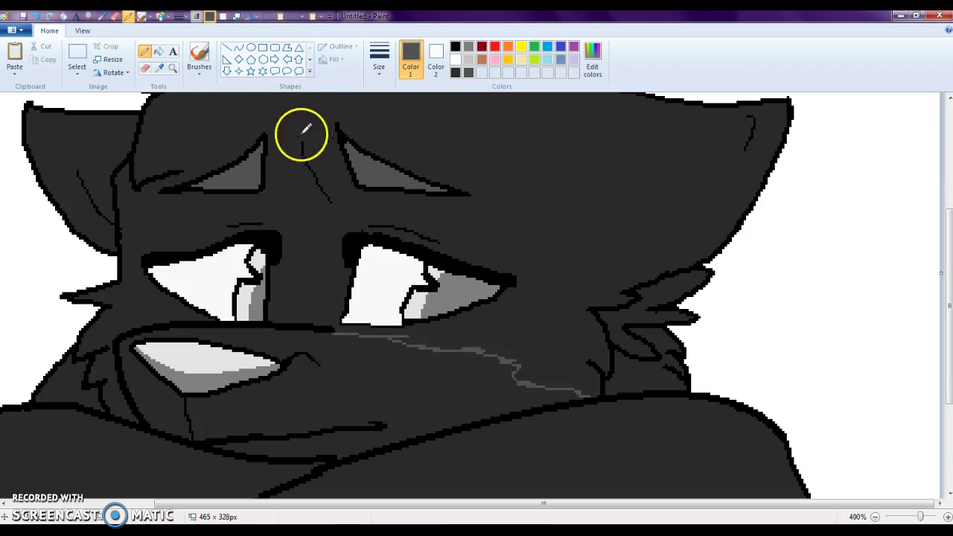
{"action": "left_click", "coordinate": [159, 53]}
{"action": "left_click", "coordinate": [357, 368]}
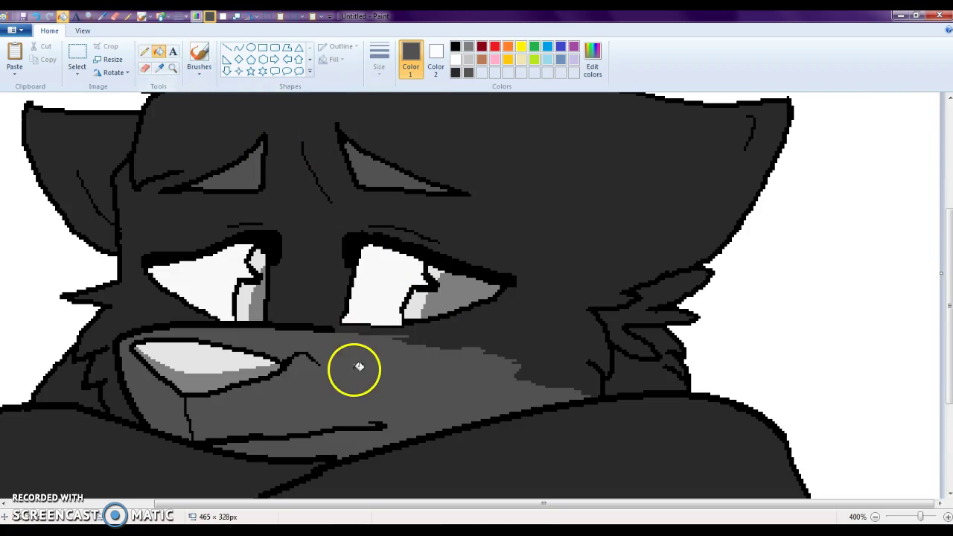
Draw a zigzag fur edge down the front forearm in medium grey and fill the forearm's narrow end up to it.
{"action": "left_click", "coordinate": [145, 52]}
{"action": "scroll", "coordinate": [397, 204], "scroll_direction": "down", "scroll_amount": 5}
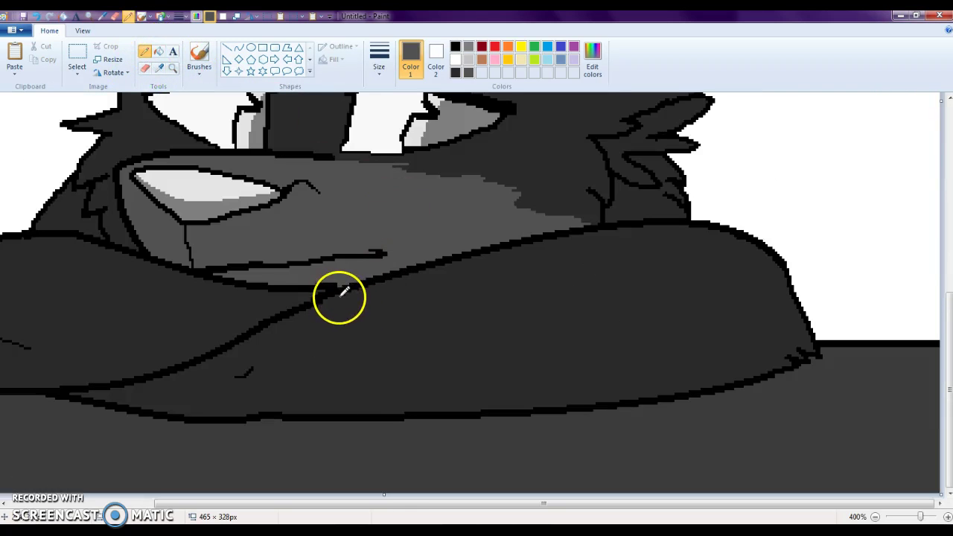
{"action": "mouse_move", "coordinate": [357, 300]}
{"action": "left_mouse_down"}
{"action": "mouse_move", "coordinate": [451, 298]}
{"action": "mouse_move", "coordinate": [468, 331]}
{"action": "mouse_move", "coordinate": [514, 349]}
{"action": "left_mouse_up"}
{"action": "key", "text": "ctrl+z"}
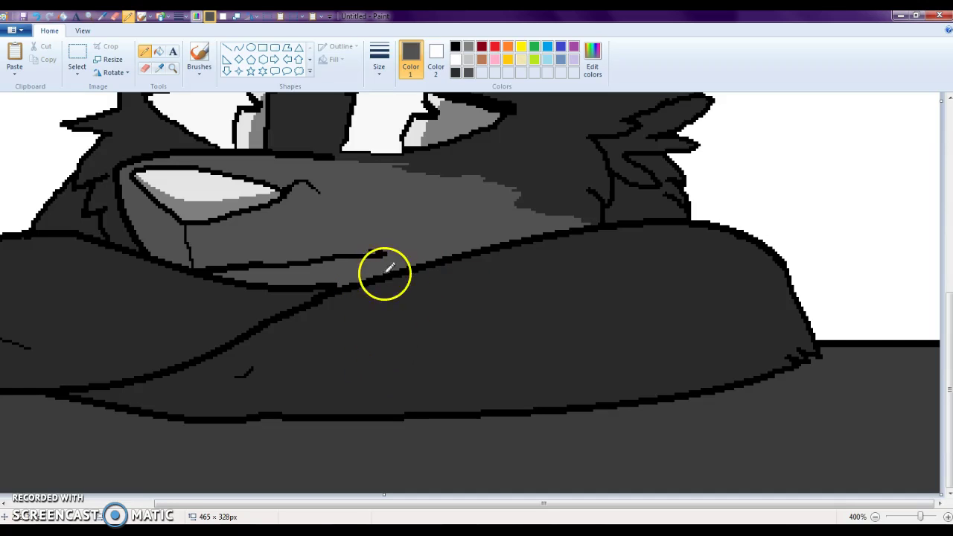
{"action": "mouse_move", "coordinate": [369, 287]}
{"action": "left_mouse_down"}
{"action": "mouse_move", "coordinate": [397, 306]}
{"action": "mouse_move", "coordinate": [494, 332]}
{"action": "mouse_move", "coordinate": [573, 391]}
{"action": "mouse_move", "coordinate": [549, 396]}
{"action": "mouse_move", "coordinate": [566, 400]}
{"action": "left_mouse_up"}
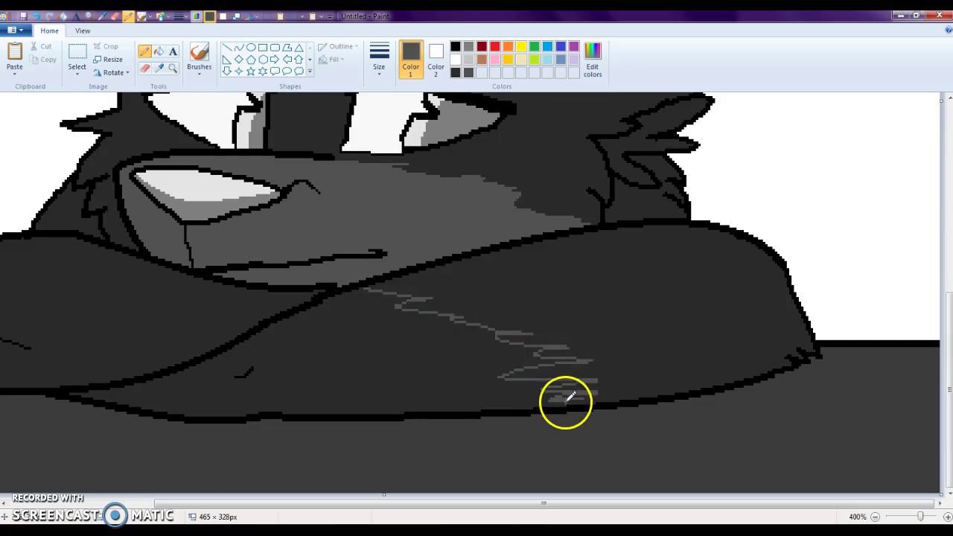
{"action": "left_click", "coordinate": [158, 51]}
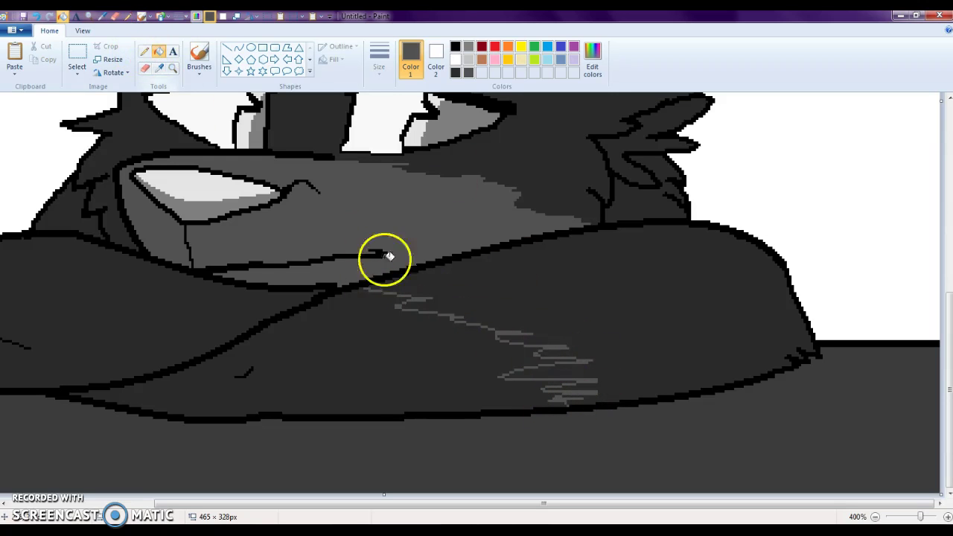
{"action": "left_click", "coordinate": [402, 302]}
{"action": "key", "text": "ctrl+z"}
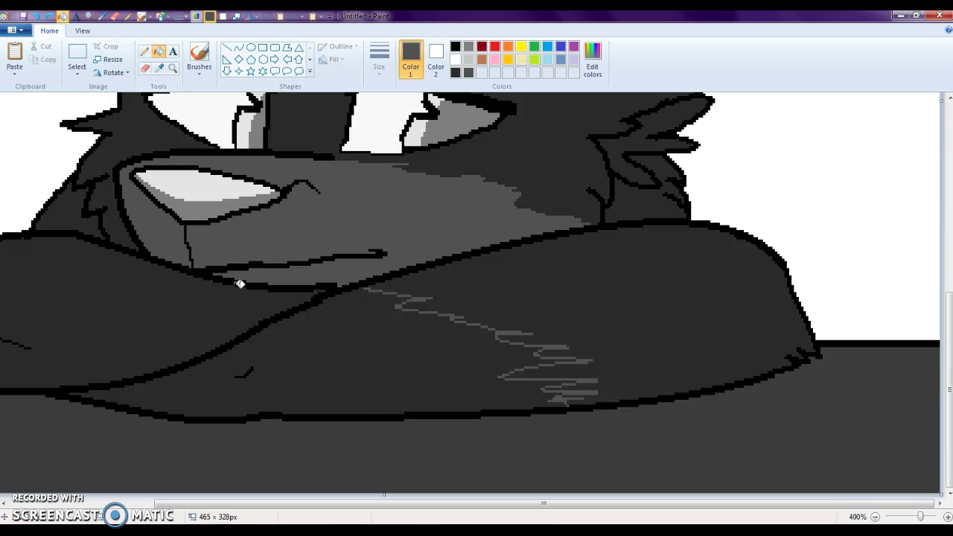
{"action": "left_click", "coordinate": [324, 342]}
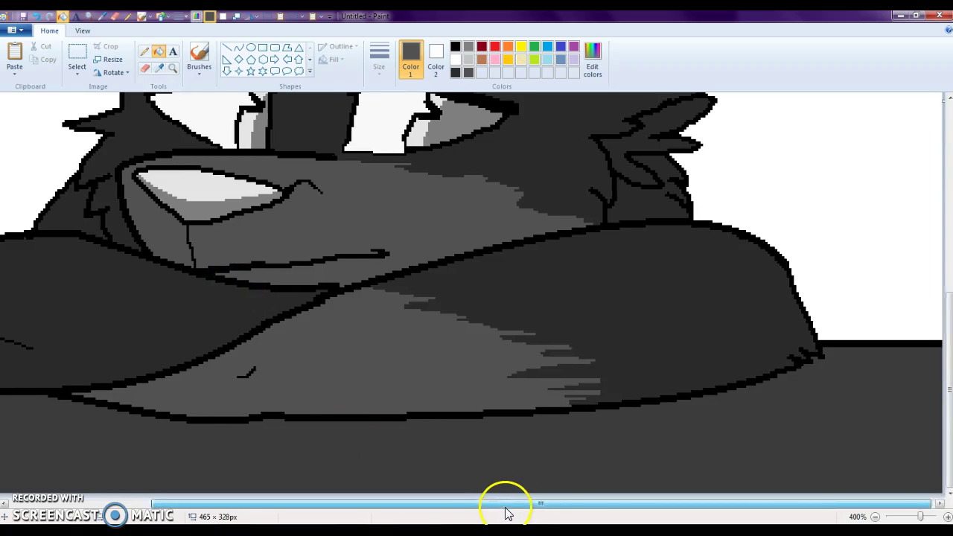
Draw a zigzag fur edge across the other arm near its paw and fill the part under the chin with medium grey.
{"action": "left_click_drag", "start_coordinate": [504, 511], "coordinate": [382, 511]}
{"action": "mouse_move", "coordinate": [322, 262]}
{"action": "left_mouse_down"}
{"action": "mouse_move", "coordinate": [211, 300]}
{"action": "mouse_move", "coordinate": [191, 358]}
{"action": "mouse_move", "coordinate": [215, 385]}
{"action": "left_mouse_up"}
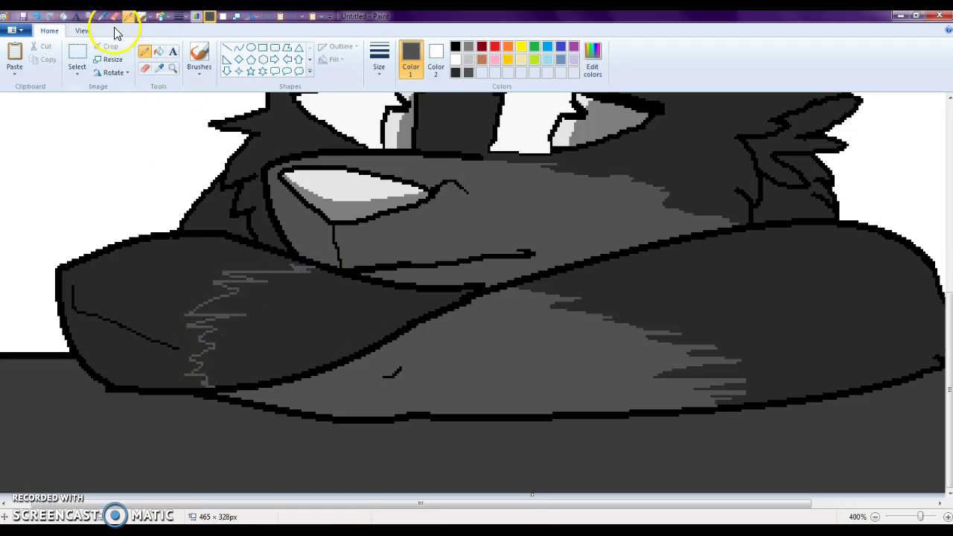
{"action": "left_click", "coordinate": [158, 50]}
{"action": "left_click", "coordinate": [297, 271]}
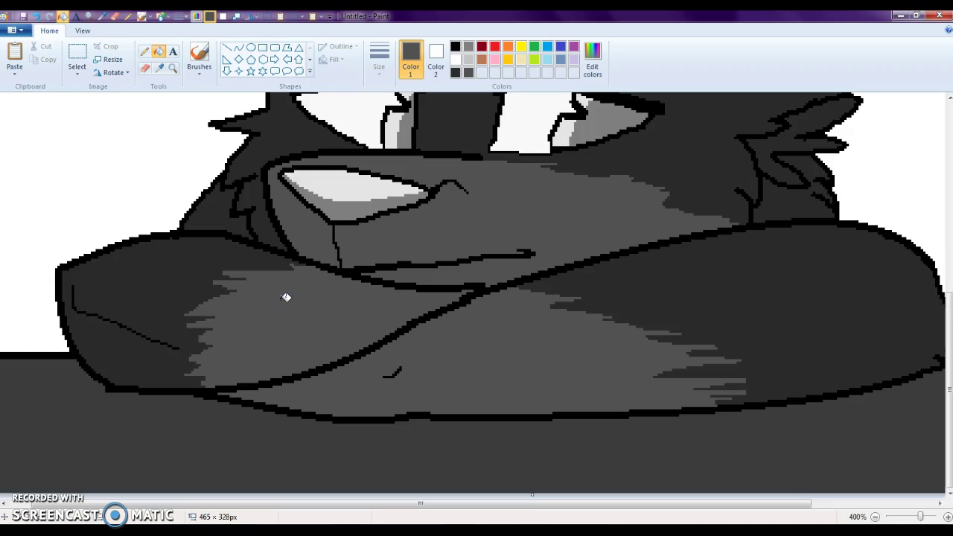
Mix a custom blue with red 33, green 67 and blue 129 and fill the upper part of the nose with it.
{"action": "left_click", "coordinate": [172, 53]}
{"action": "right_click", "coordinate": [435, 176]}
{"action": "right_click", "coordinate": [434, 178]}
{"action": "left_click", "coordinate": [269, 287]}
{"action": "left_click", "coordinate": [313, 332]}
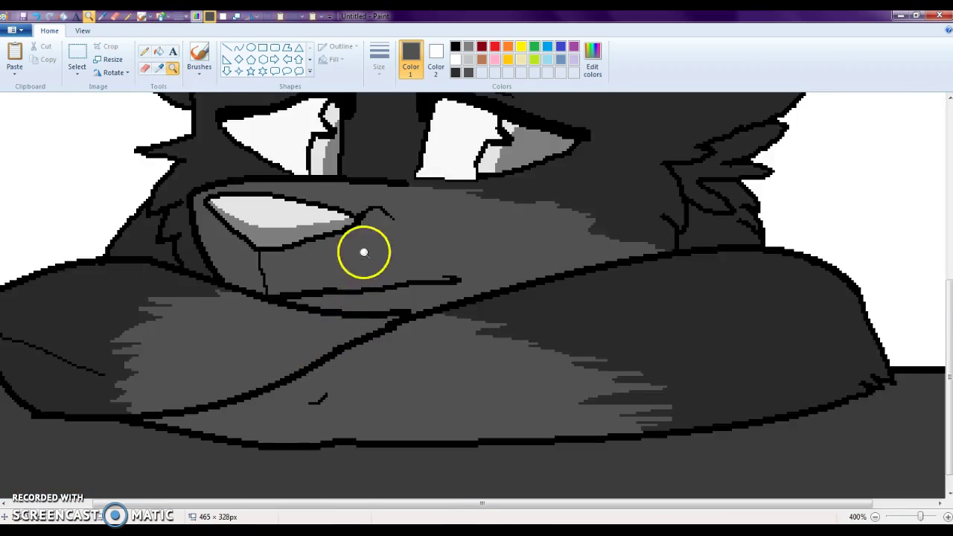
{"action": "left_click", "coordinate": [323, 187]}
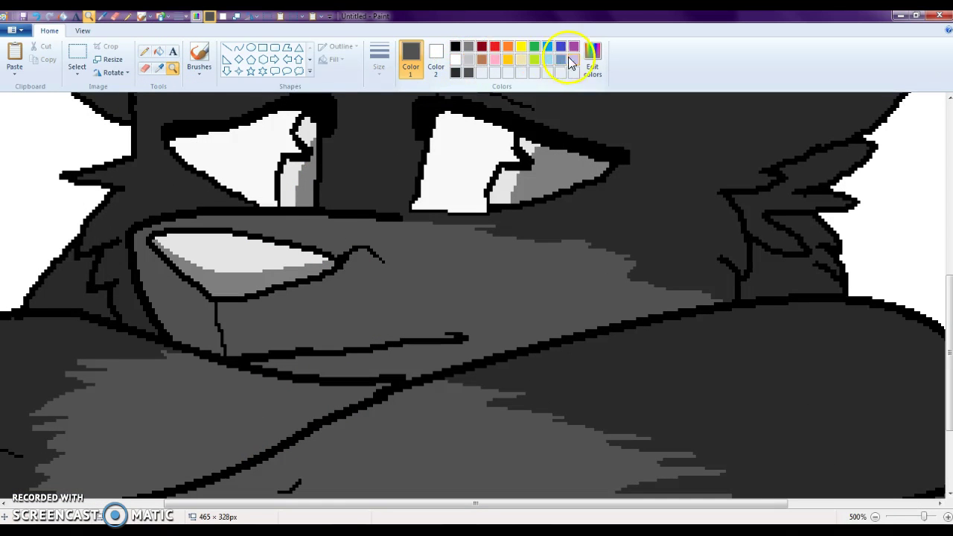
{"action": "left_click", "coordinate": [594, 58]}
{"action": "left_click", "coordinate": [544, 251]}
{"action": "left_click", "coordinate": [546, 236]}
{"action": "left_click", "coordinate": [507, 353]}
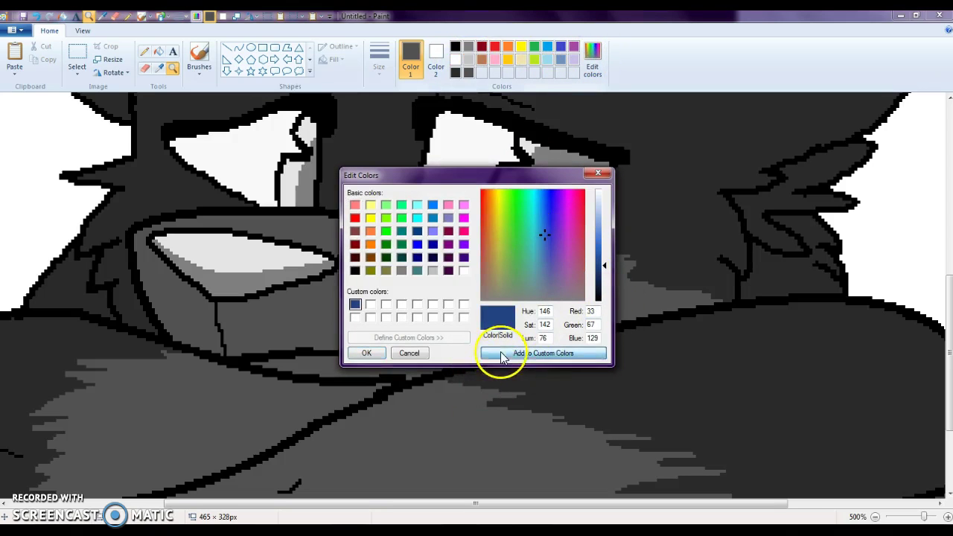
{"action": "left_click", "coordinate": [366, 353]}
{"action": "left_click", "coordinate": [158, 51]}
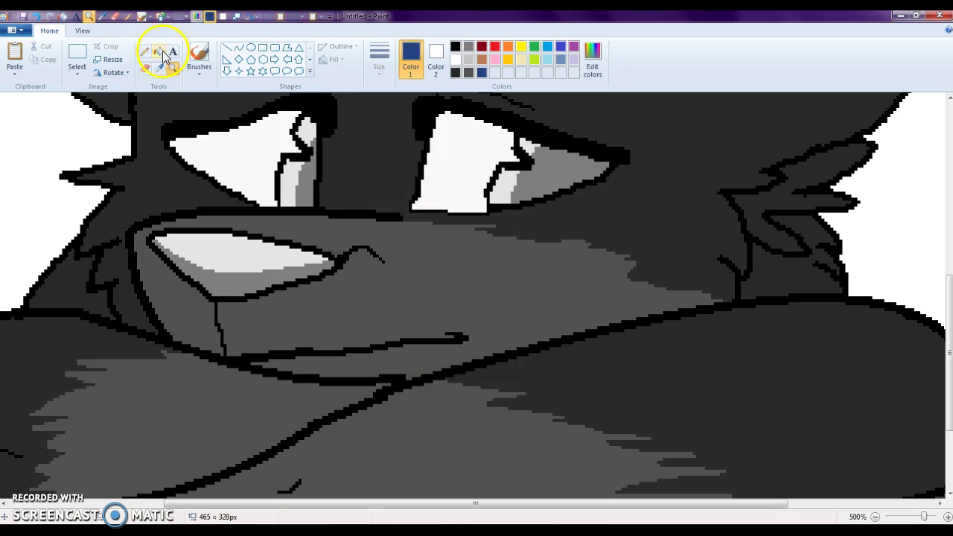
{"action": "left_click", "coordinate": [266, 258]}
Darken the custom blue to a deep navy and fill the shaded lower part of the nose.
{"action": "left_click", "coordinate": [593, 58]}
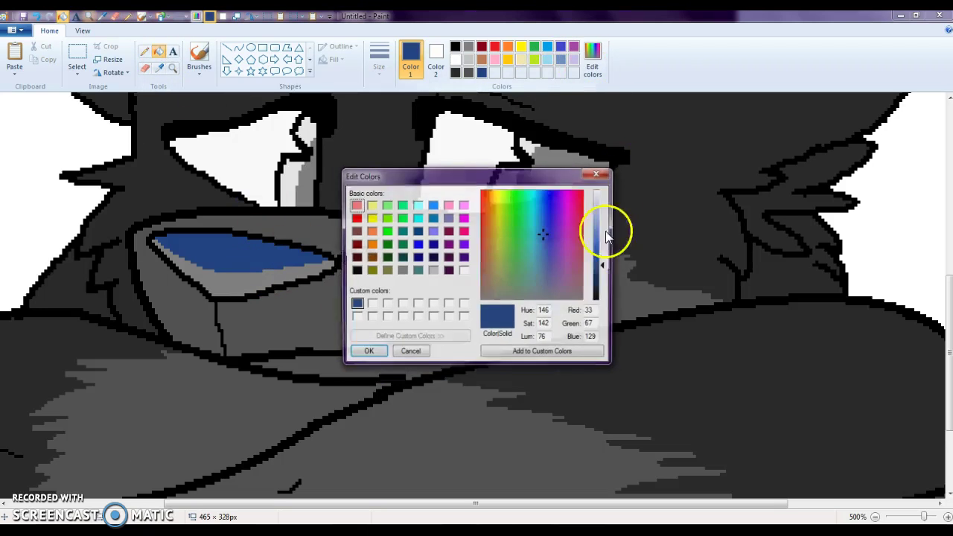
{"action": "left_click", "coordinate": [598, 284]}
{"action": "left_click", "coordinate": [365, 351]}
{"action": "left_click", "coordinate": [234, 283]}
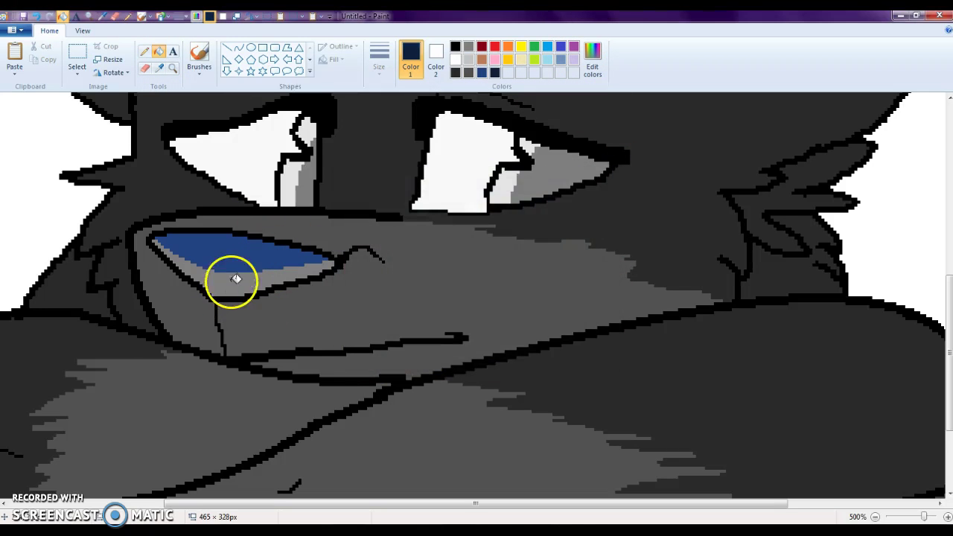
Switch to the YouTube video "American Trash - OC MAP [COMPLETE]", close its banner ad and check the system volume control.
{"action": "key", "text": "alt+Tab"}
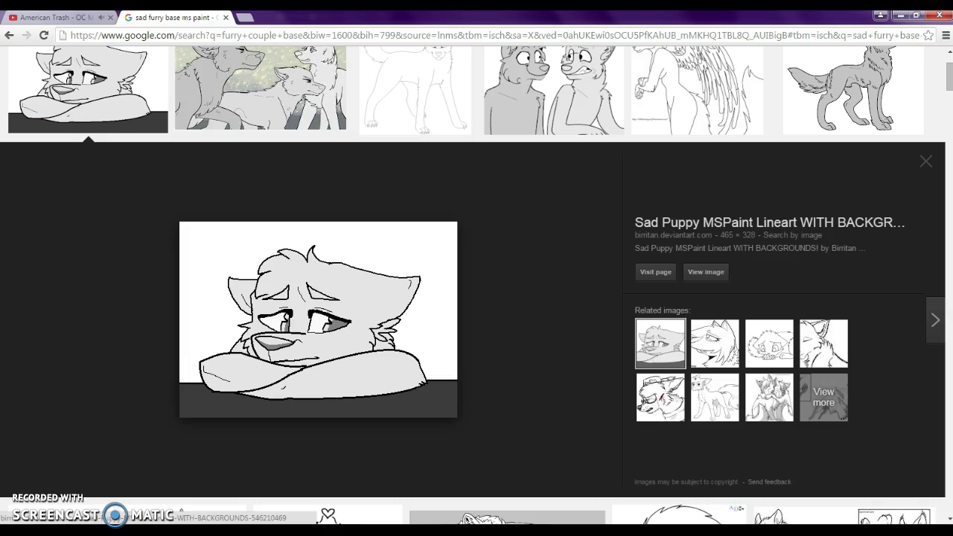
{"action": "left_click", "coordinate": [35, 18]}
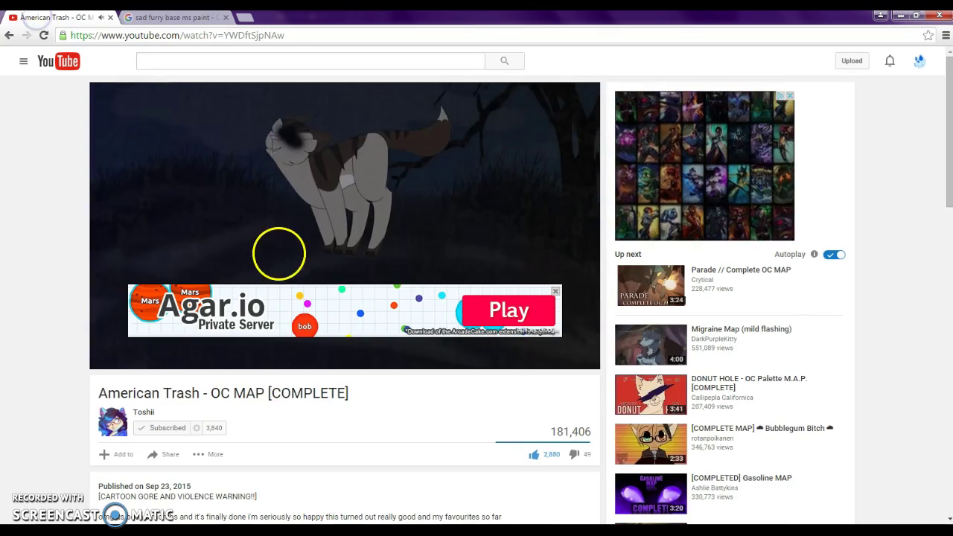
{"action": "left_click", "coordinate": [557, 287]}
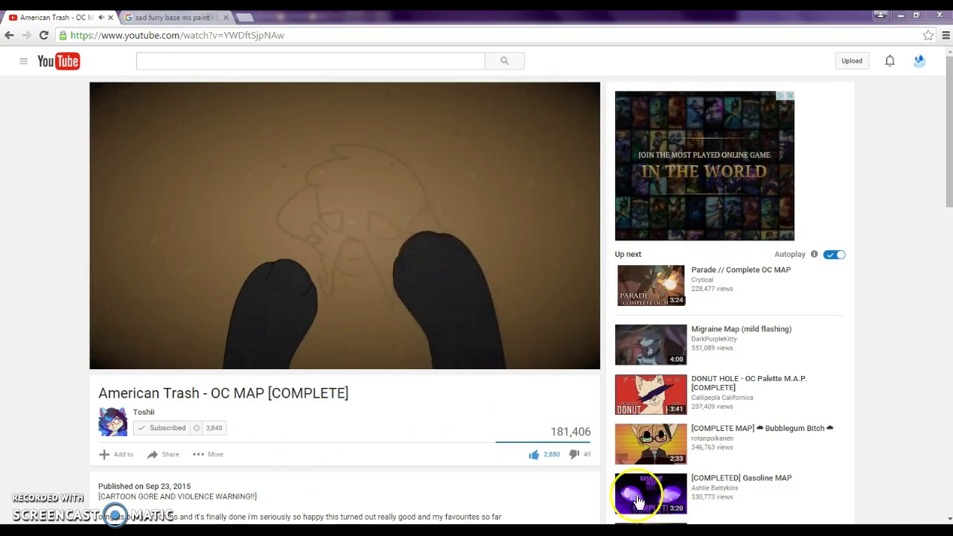
{"action": "left_click", "coordinate": [869, 532]}
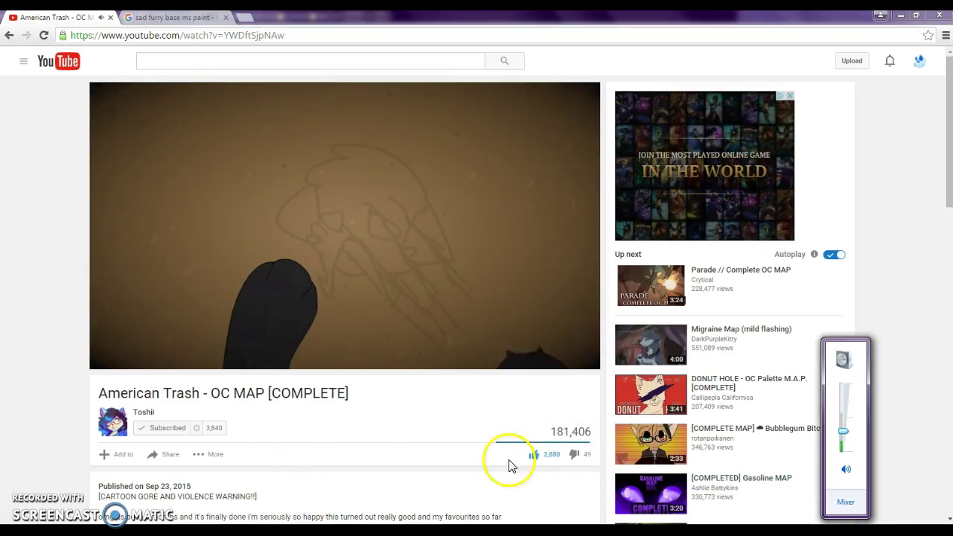
{"action": "left_click", "coordinate": [444, 437]}
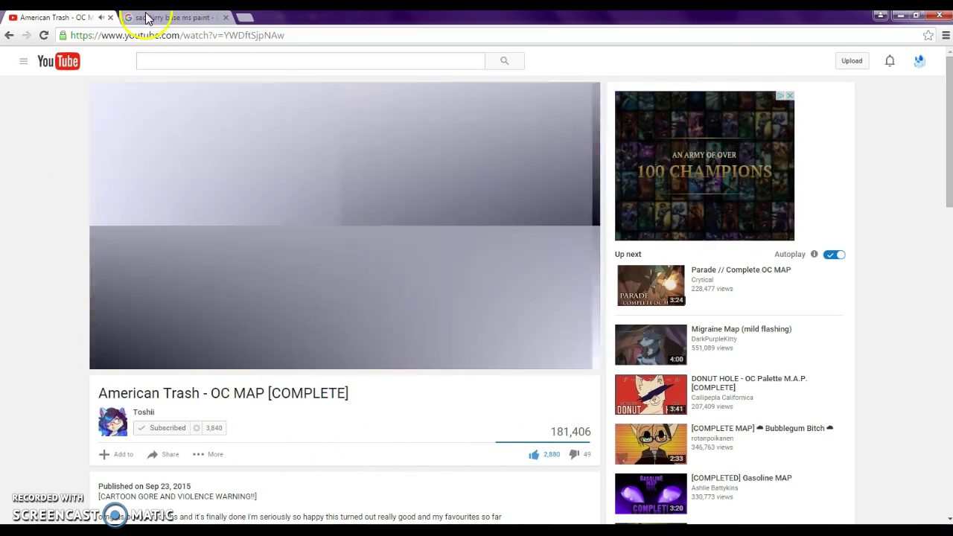
Look at the original lineart in the image results and the playing video again, and return to the Paint drawing.
{"action": "left_click", "coordinate": [149, 18]}
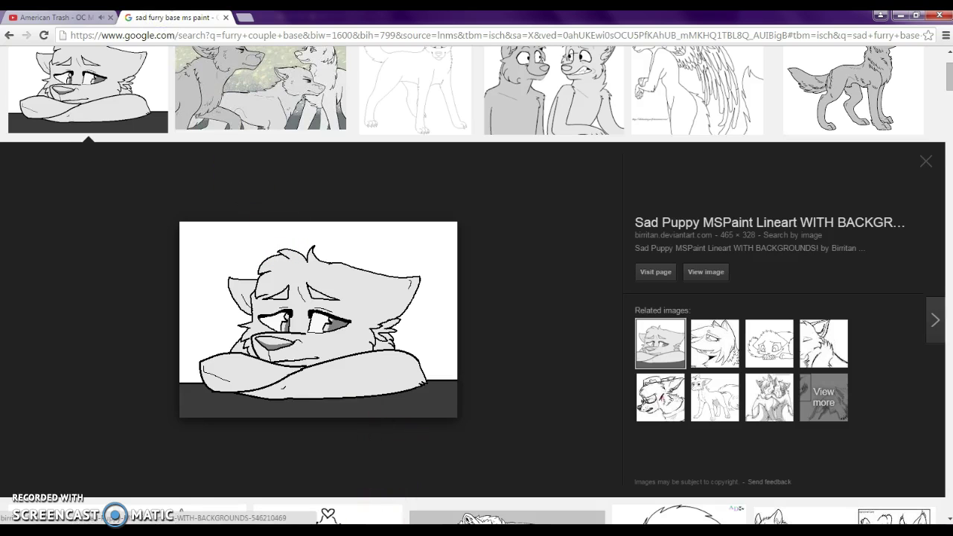
{"action": "left_click", "coordinate": [58, 17]}
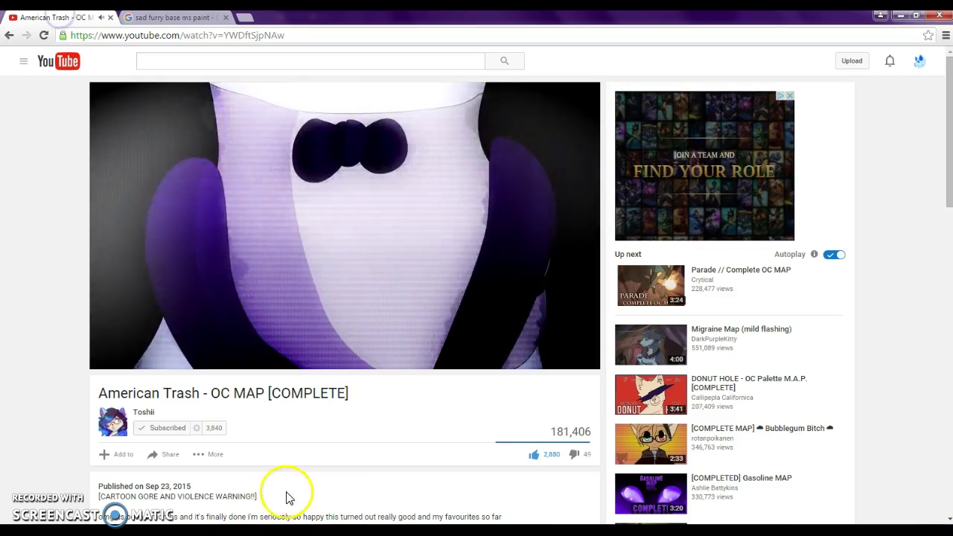
{"action": "mouse_move", "coordinate": [237, 525]}
{"action": "left_click", "coordinate": [216, 492]}
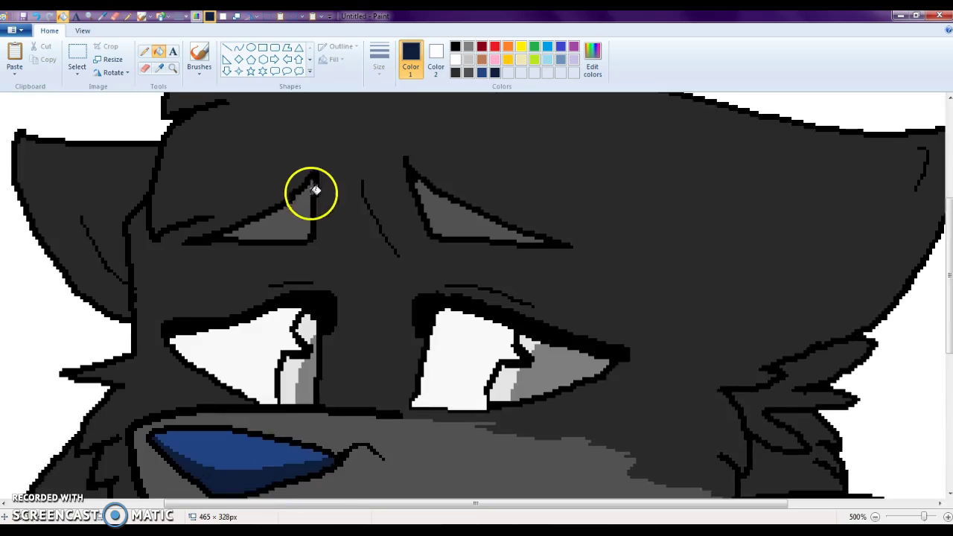
Fill the shaded parts of both irises with the deep navy, undoing the misplaced fill in the smaller eye.
{"action": "scroll", "coordinate": [358, 315], "scroll_direction": "down", "scroll_amount": 3}
{"action": "left_click", "coordinate": [551, 260]}
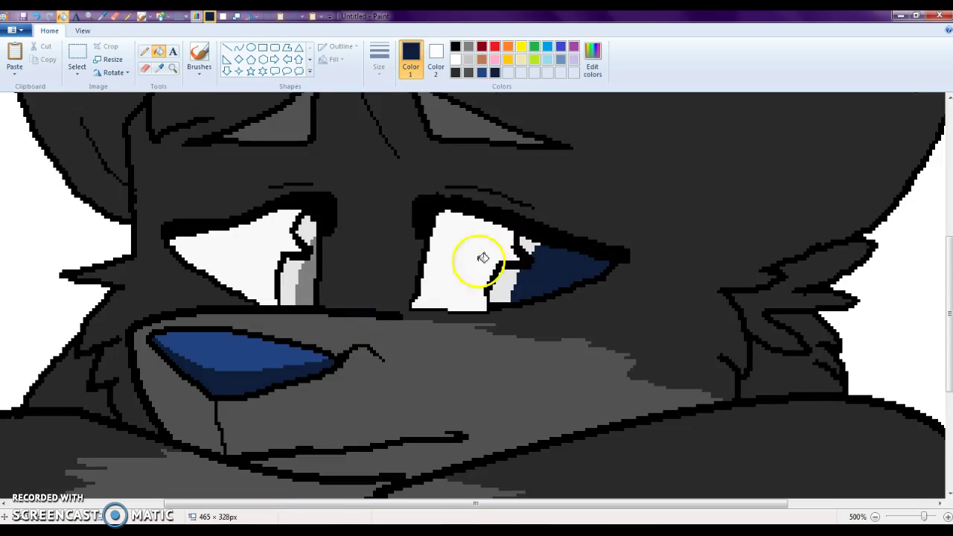
{"action": "left_click", "coordinate": [311, 274]}
{"action": "key", "text": "ctrl+z"}
{"action": "left_click", "coordinate": [301, 283]}
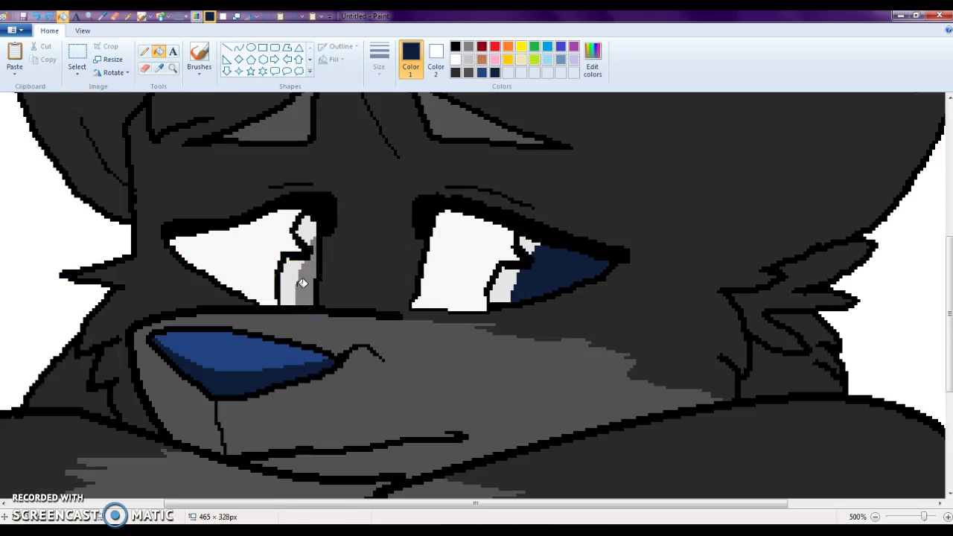
{"action": "left_click", "coordinate": [307, 257]}
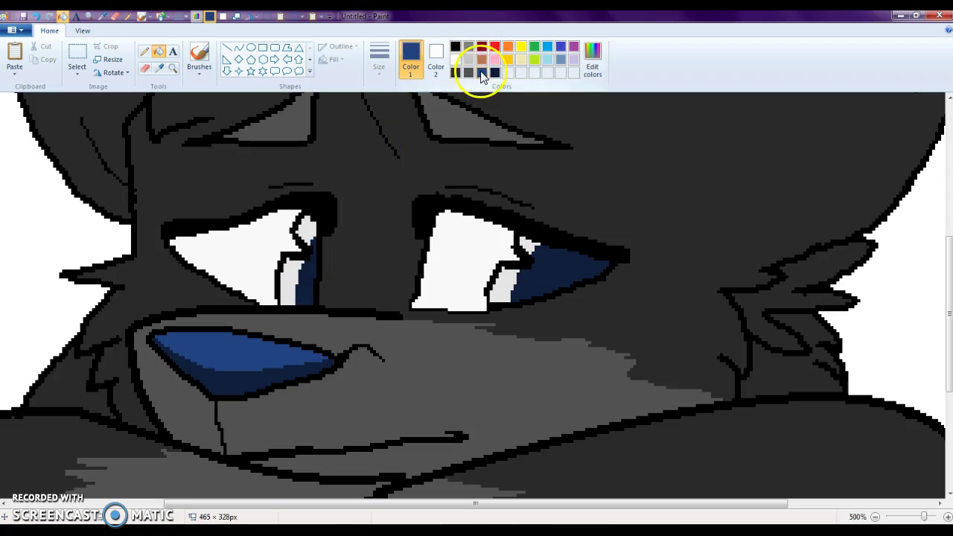
Fill the lighter iris areas and upper highlights of both eyes with the custom medium blue.
{"action": "left_click", "coordinate": [292, 264]}
{"action": "left_click", "coordinate": [309, 225]}
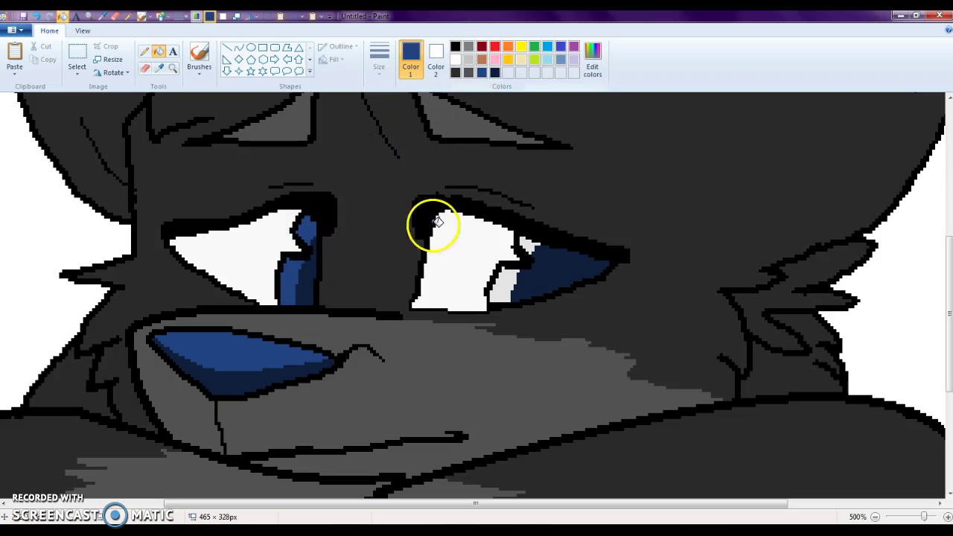
{"action": "left_click", "coordinate": [497, 279]}
{"action": "left_click", "coordinate": [527, 246]}
Return the puppy drawing to 100% zoom and open the recent picture Rain Item in a separate Paint window.
{"action": "left_click", "coordinate": [173, 67]}
{"action": "right_click", "coordinate": [273, 213]}
{"action": "right_click", "coordinate": [273, 213]}
{"action": "right_click", "coordinate": [273, 213]}
{"action": "right_click", "coordinate": [179, 223]}
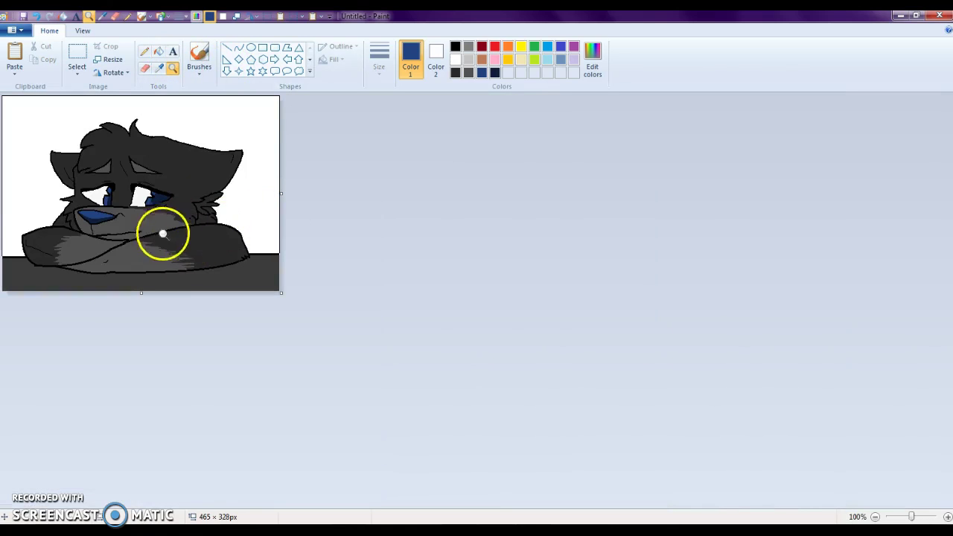
{"action": "right_click", "coordinate": [237, 532]}
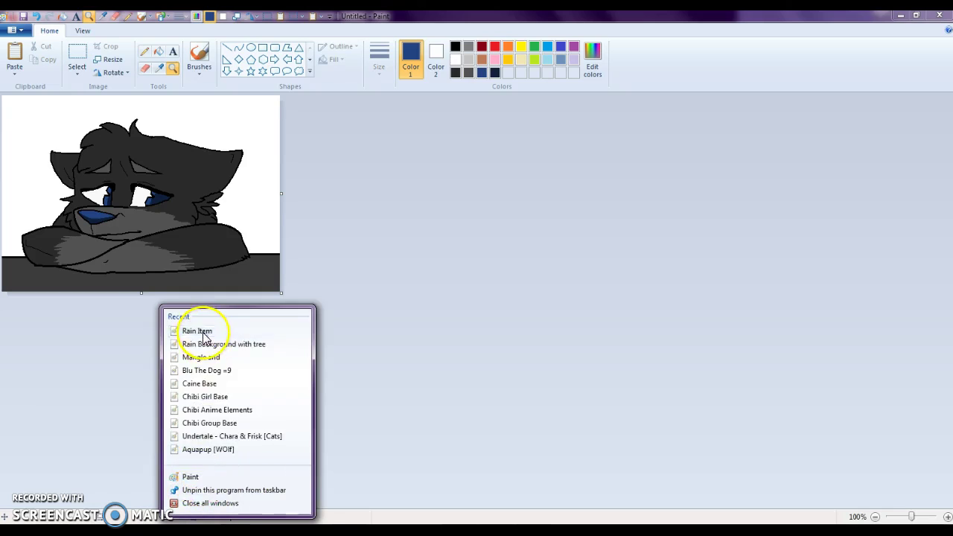
{"action": "left_click", "coordinate": [204, 332]}
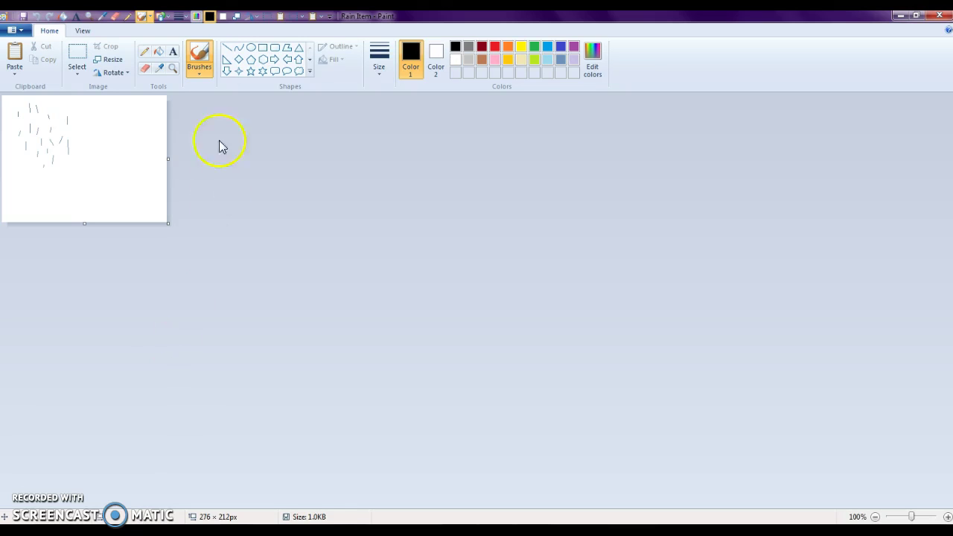
Select and copy the entire Rain Item picture, and return to the puppy drawing.
{"action": "left_click", "coordinate": [74, 59]}
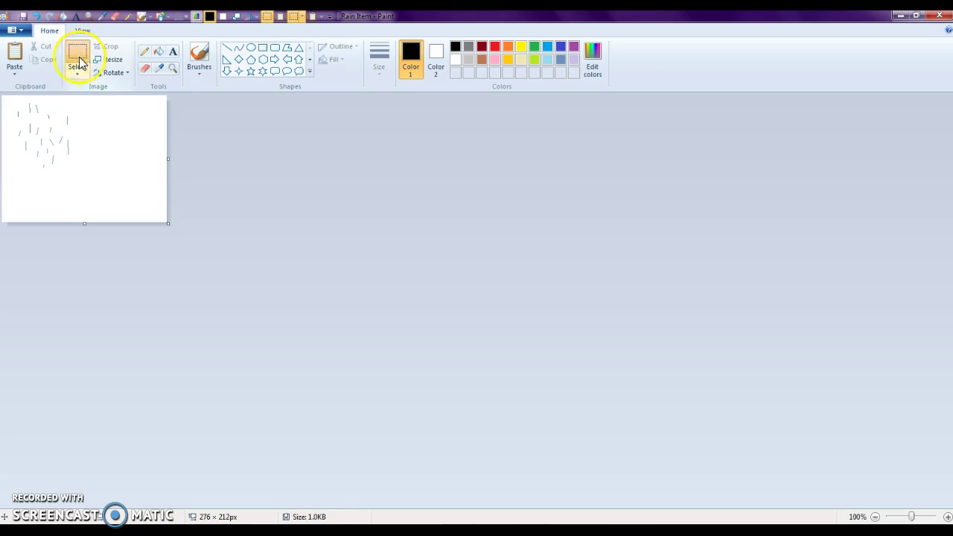
{"action": "right_click", "coordinate": [84, 146]}
{"action": "left_click", "coordinate": [116, 206]}
{"action": "right_click", "coordinate": [95, 154]}
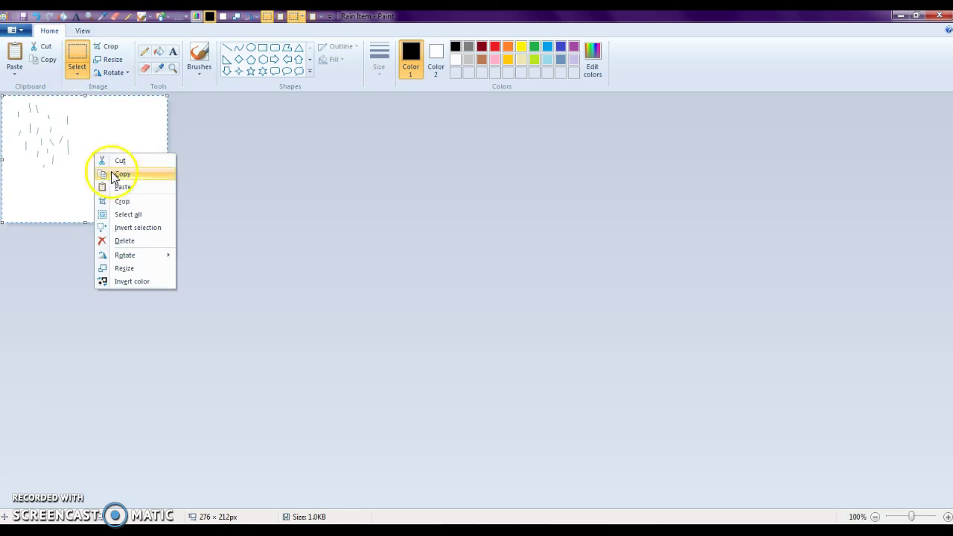
{"action": "left_click", "coordinate": [122, 179]}
{"action": "mouse_move", "coordinate": [217, 511]}
{"action": "left_click", "coordinate": [224, 477]}
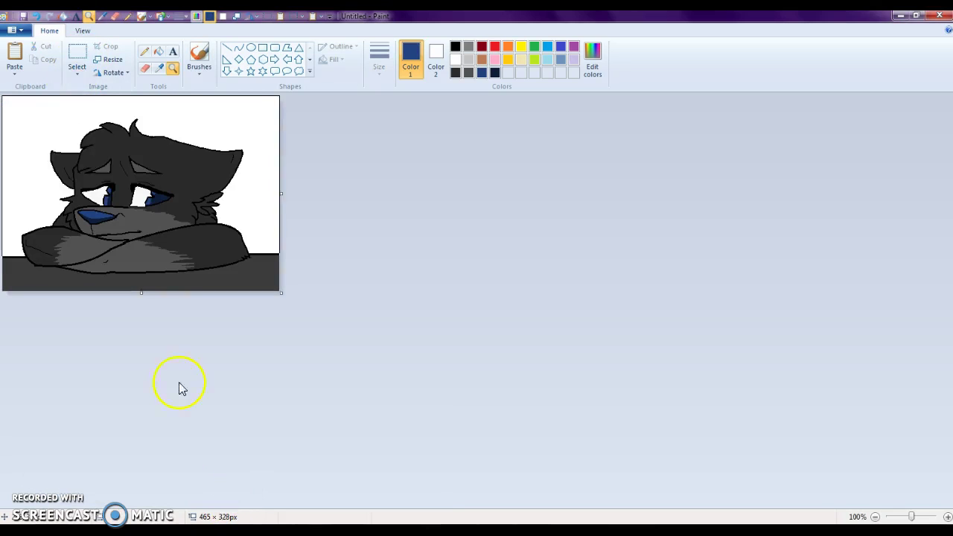
Paste the rain streaks with a transparent selection and place copies over the left side and top of the puppy drawing.
{"action": "left_click", "coordinate": [16, 55]}
{"action": "left_click", "coordinate": [77, 72]}
{"action": "left_click", "coordinate": [93, 181]}
{"action": "left_click", "coordinate": [16, 58]}
{"action": "left_click_drag", "start_coordinate": [66, 123], "coordinate": [45, 186]}
{"action": "left_click", "coordinate": [17, 54]}
{"action": "mouse_move", "coordinate": [53, 133]}
{"action": "left_mouse_down"}
{"action": "mouse_move", "coordinate": [144, 129]}
{"action": "mouse_move", "coordinate": [70, 100]}
{"action": "mouse_move", "coordinate": [36, 47]}
{"action": "mouse_move", "coordinate": [134, 171]}
{"action": "mouse_move", "coordinate": [90, 173]}
{"action": "left_mouse_up"}
{"action": "left_click", "coordinate": [18, 57]}
{"action": "left_click_drag", "start_coordinate": [52, 127], "coordinate": [137, 113]}
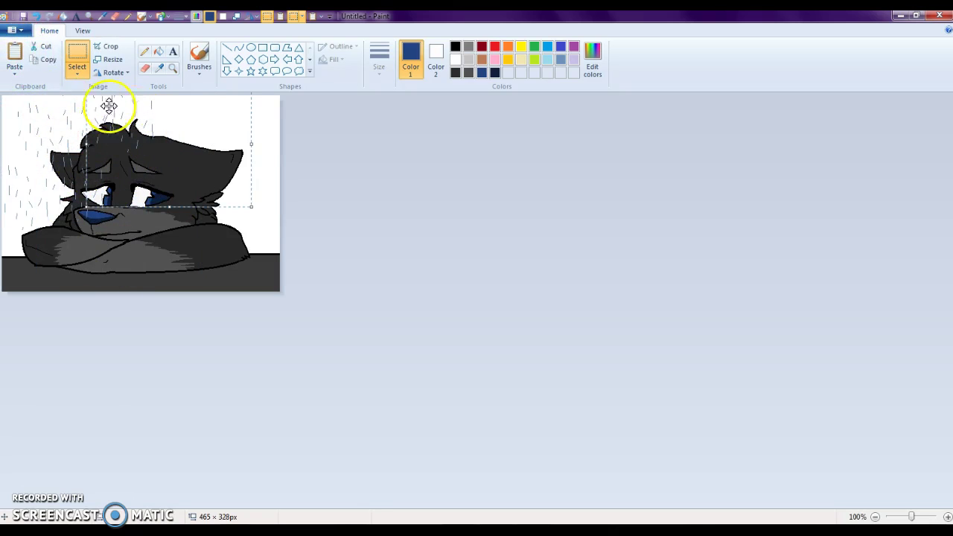
Paste four more rain copies and spread them across the puppy's forehead, face and the background above.
{"action": "left_click", "coordinate": [12, 58]}
{"action": "left_click_drag", "start_coordinate": [108, 157], "coordinate": [180, 200]}
{"action": "left_click", "coordinate": [10, 58]}
{"action": "left_click_drag", "start_coordinate": [55, 104], "coordinate": [173, 90]}
{"action": "left_click", "coordinate": [15, 59]}
{"action": "left_click_drag", "start_coordinate": [78, 144], "coordinate": [184, 193]}
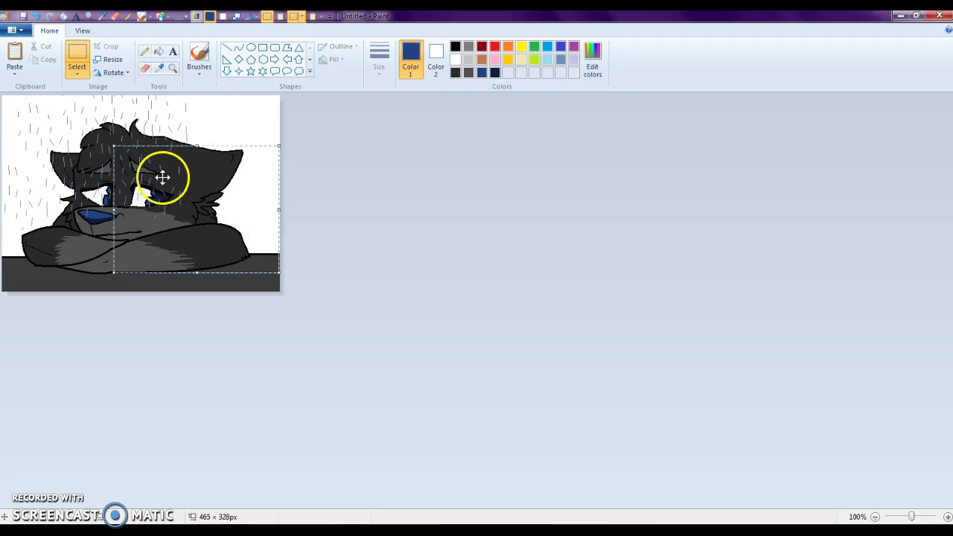
{"action": "left_click", "coordinate": [17, 53]}
{"action": "left_click_drag", "start_coordinate": [78, 152], "coordinate": [223, 121]}
Paste further rain copies over the right ear, cheek fur and the background up to the right edge.
{"action": "left_click", "coordinate": [15, 72]}
{"action": "left_click", "coordinate": [39, 132]}
{"action": "left_click", "coordinate": [27, 53]}
{"action": "left_click_drag", "start_coordinate": [64, 136], "coordinate": [207, 162]}
{"action": "left_click", "coordinate": [23, 54]}
{"action": "left_click_drag", "start_coordinate": [70, 111], "coordinate": [263, 183]}
{"action": "left_click", "coordinate": [19, 53]}
{"action": "left_click_drag", "start_coordinate": [64, 131], "coordinate": [231, 126]}
{"action": "left_click", "coordinate": [17, 56]}
{"action": "left_click_drag", "start_coordinate": [34, 107], "coordinate": [249, 153]}
{"action": "left_click", "coordinate": [9, 55]}
{"action": "left_click_drag", "start_coordinate": [59, 112], "coordinate": [272, 117]}
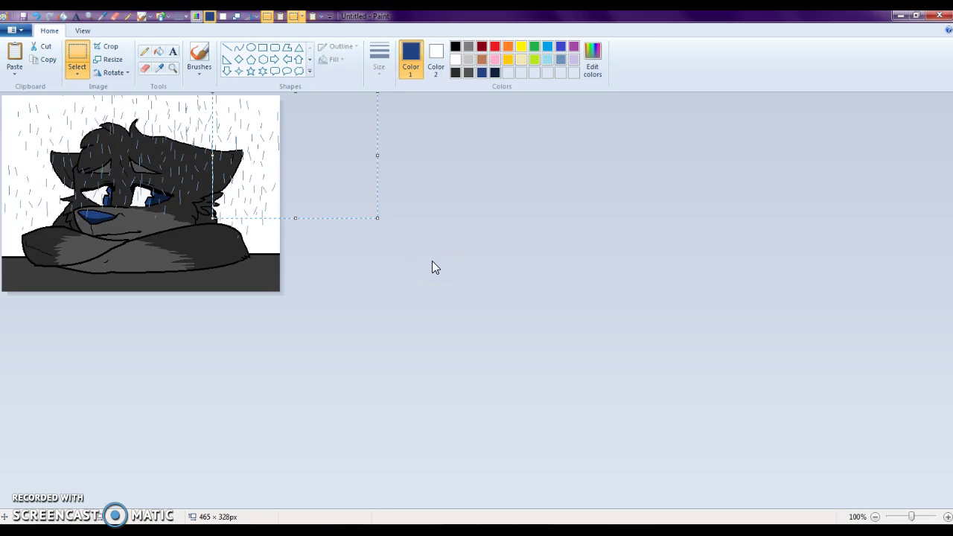
Paste more rain copies over the lower part of the drawing, covering the muzzle and crossed arms.
{"action": "left_click", "coordinate": [14, 52]}
{"action": "left_click_drag", "start_coordinate": [70, 112], "coordinate": [58, 202]}
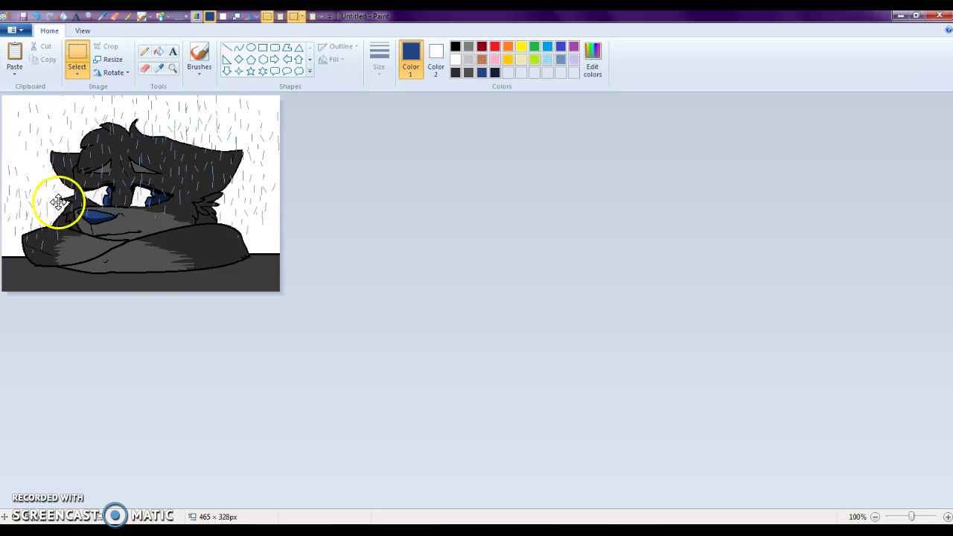
{"action": "left_click", "coordinate": [16, 56]}
{"action": "left_click_drag", "start_coordinate": [46, 109], "coordinate": [77, 218]}
{"action": "left_click", "coordinate": [13, 53]}
{"action": "left_click", "coordinate": [14, 55]}
{"action": "left_click_drag", "start_coordinate": [71, 169], "coordinate": [162, 247]}
{"action": "left_click", "coordinate": [70, 143]}
{"action": "left_click_drag", "start_coordinate": [71, 143], "coordinate": [167, 231]}
{"action": "left_click", "coordinate": [15, 55]}
{"action": "left_click_drag", "start_coordinate": [85, 153], "coordinate": [221, 238]}
{"action": "left_click", "coordinate": [15, 56]}
{"action": "left_click_drag", "start_coordinate": [83, 134], "coordinate": [360, 260]}
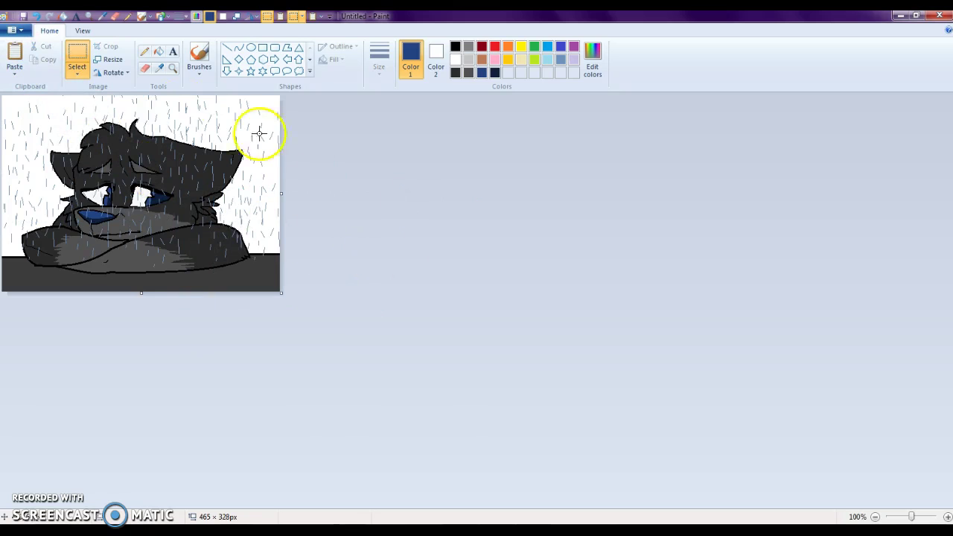
Zoom the drawing out to 25%, then cut the rain from the Rain Item picture and enlarge its canvas to 1168 × 561 px.
{"action": "left_click", "coordinate": [174, 69]}
{"action": "right_click", "coordinate": [121, 174]}
{"action": "right_click", "coordinate": [121, 174]}
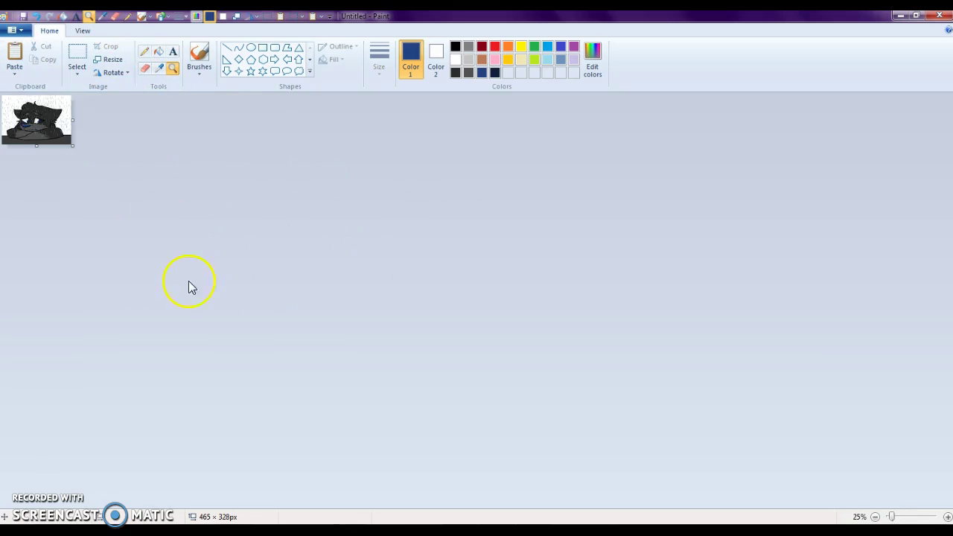
{"action": "mouse_move", "coordinate": [238, 530]}
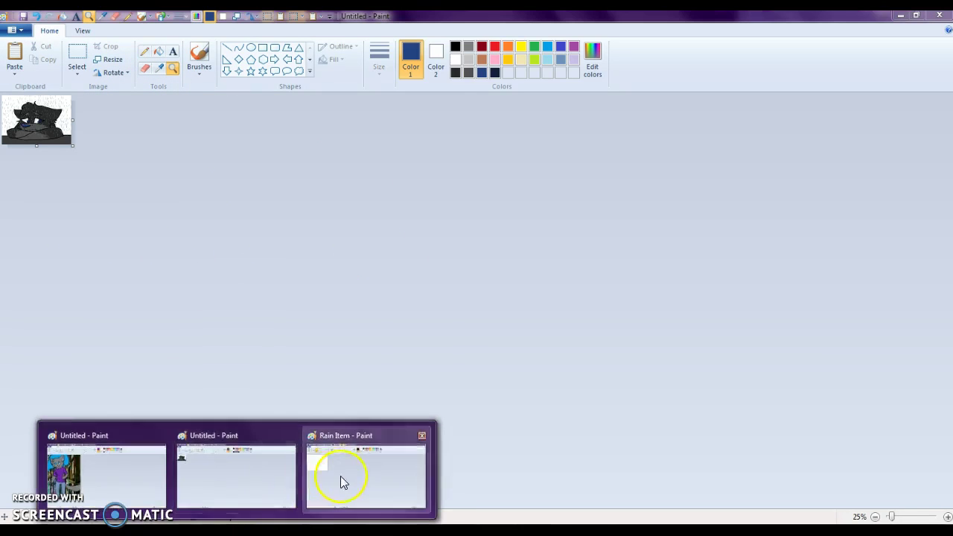
{"action": "left_click", "coordinate": [341, 481]}
{"action": "right_click", "coordinate": [106, 161]}
{"action": "left_click", "coordinate": [136, 166]}
{"action": "left_click_drag", "start_coordinate": [259, 253], "coordinate": [701, 432]}
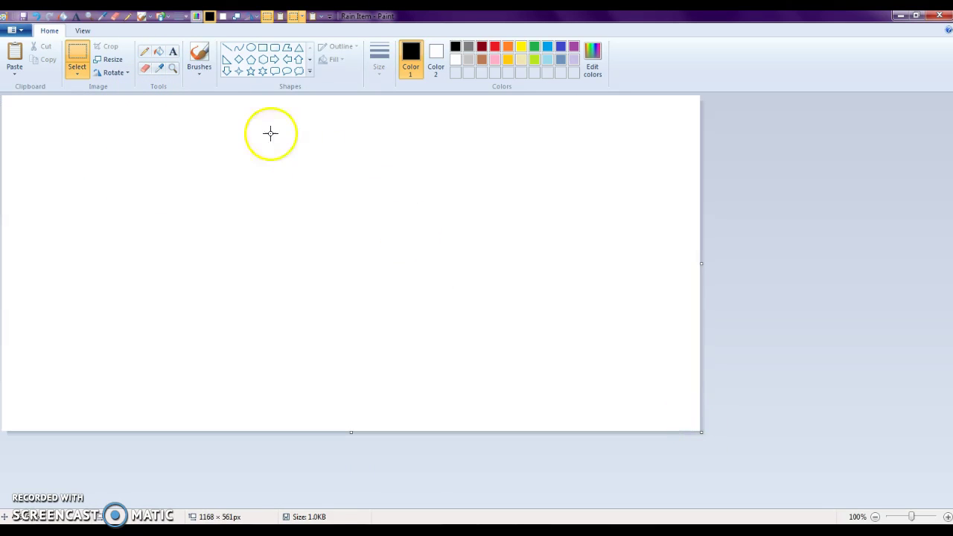
Create a wide text box across the upper middle of the blank Rain Item canvas.
{"action": "left_click", "coordinate": [173, 50]}
{"action": "left_click_drag", "start_coordinate": [125, 132], "coordinate": [559, 267]}
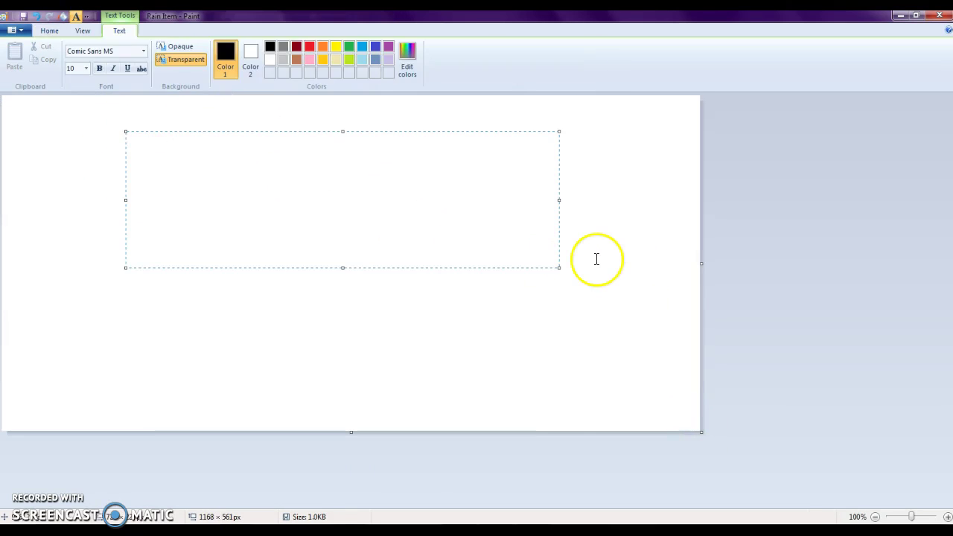